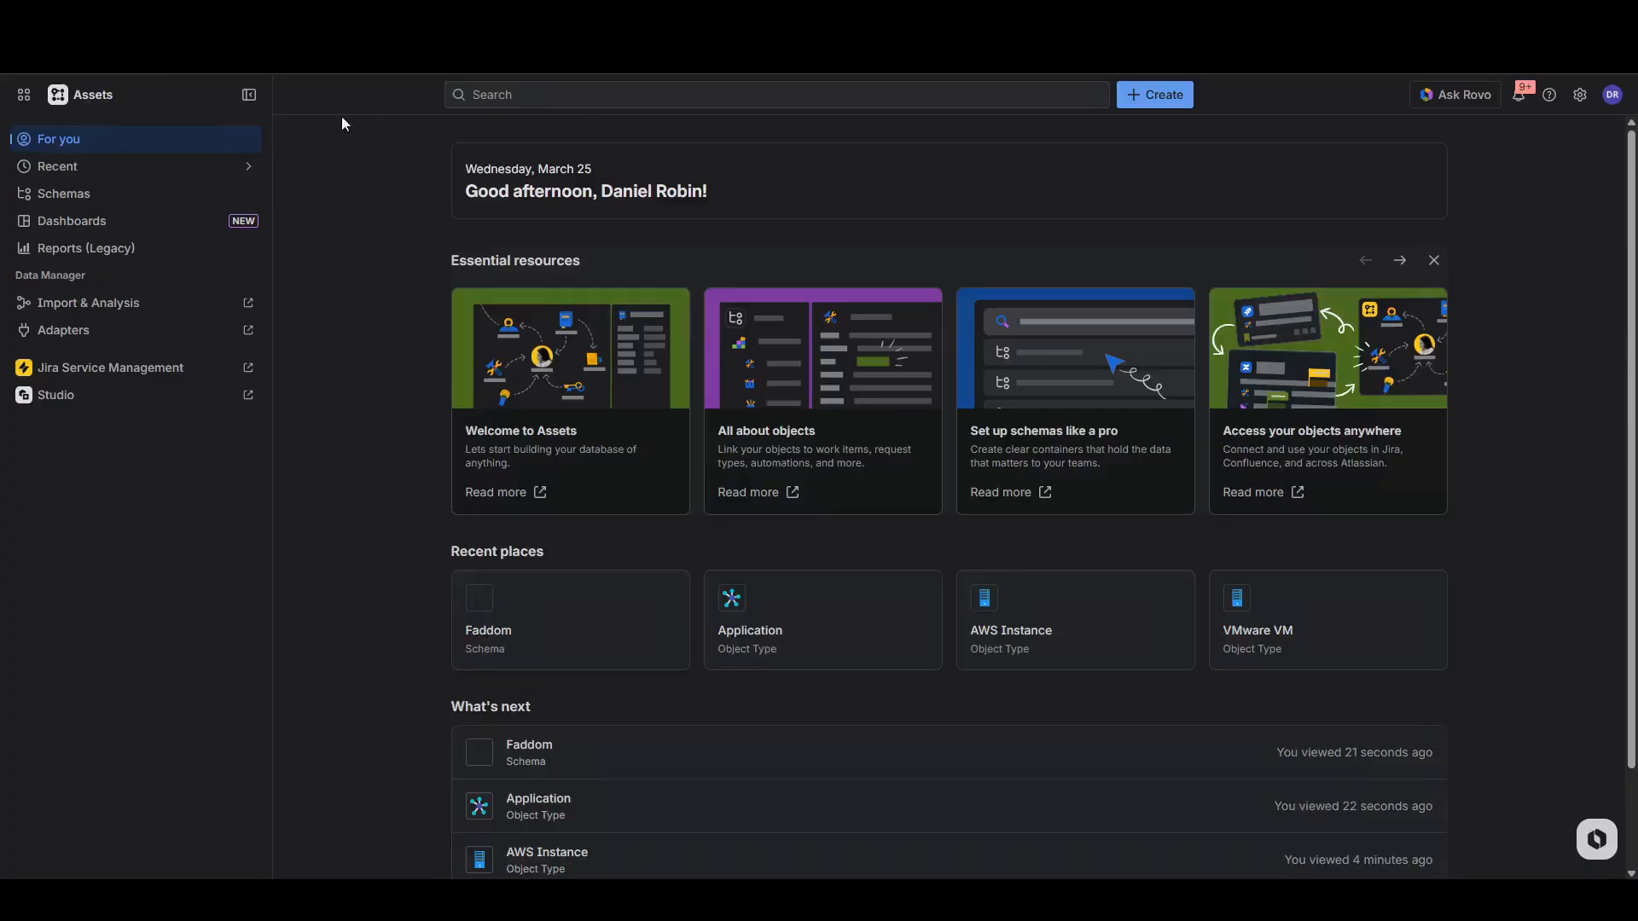
# Create a blank object schema in Assets named "Faddom".
pyautogui.click(126, 195)
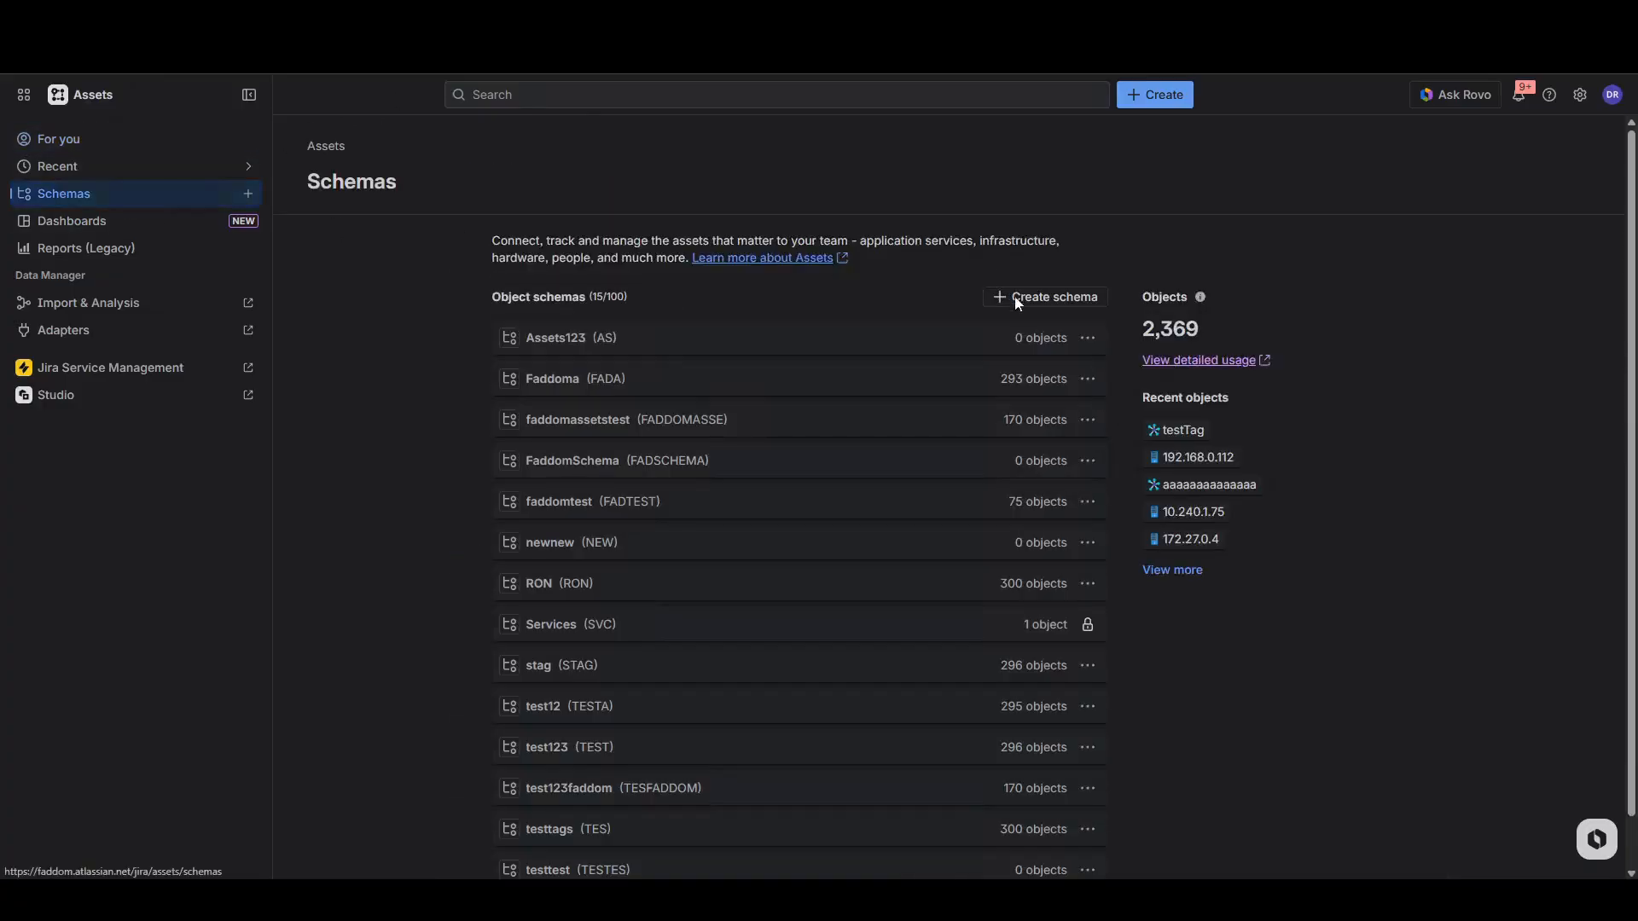
pyautogui.click(1014, 298)
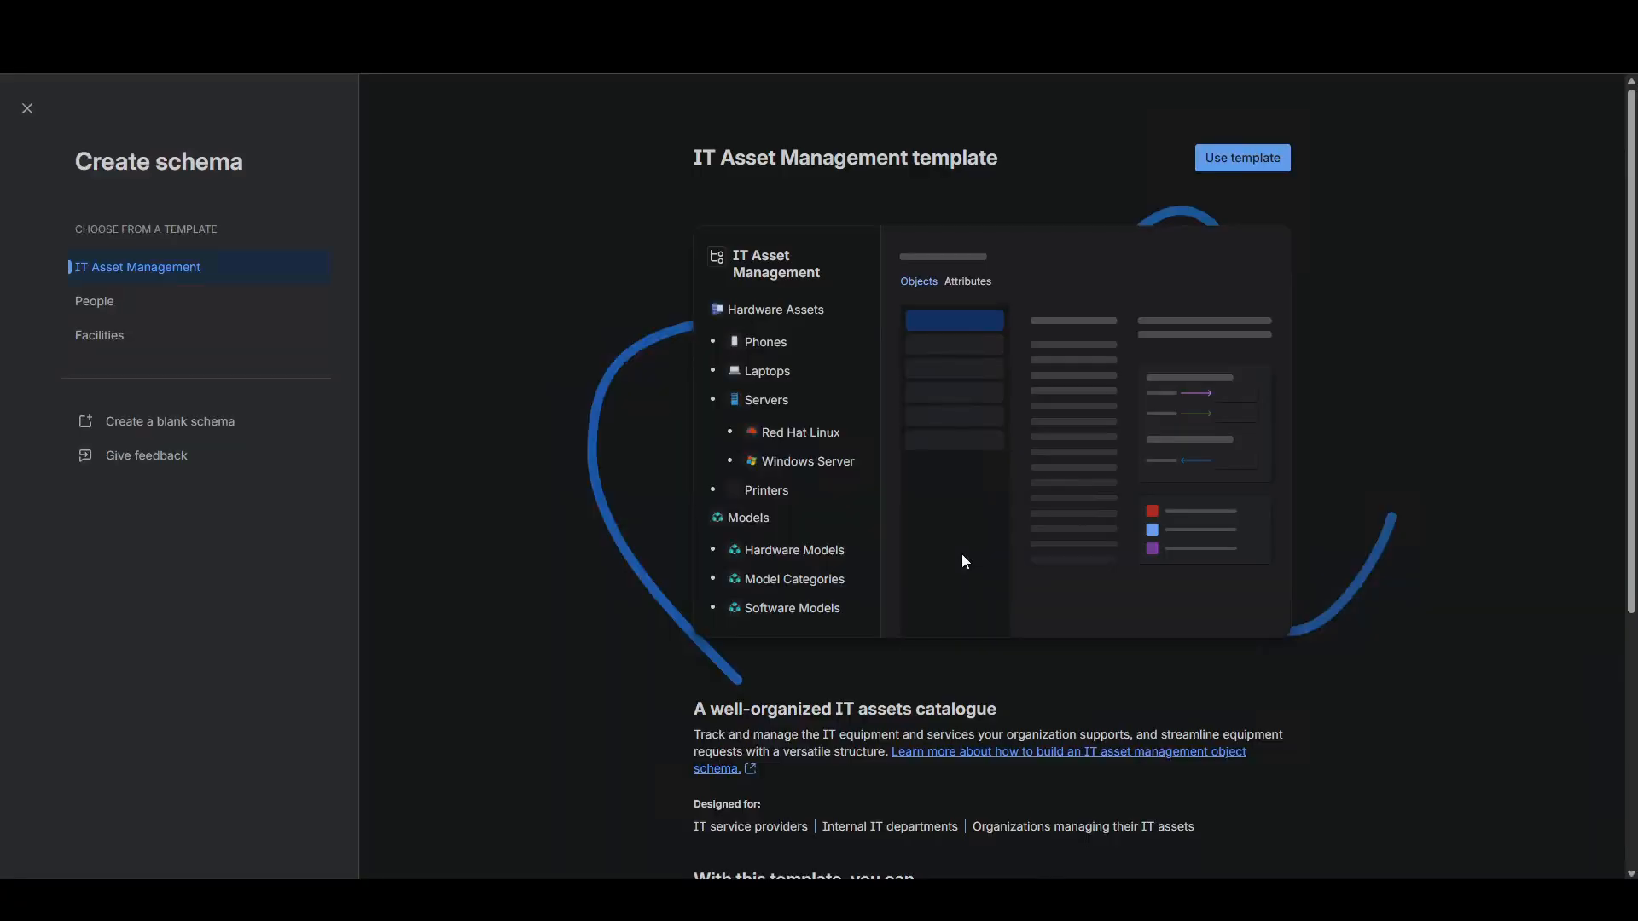
pyautogui.click(205, 428)
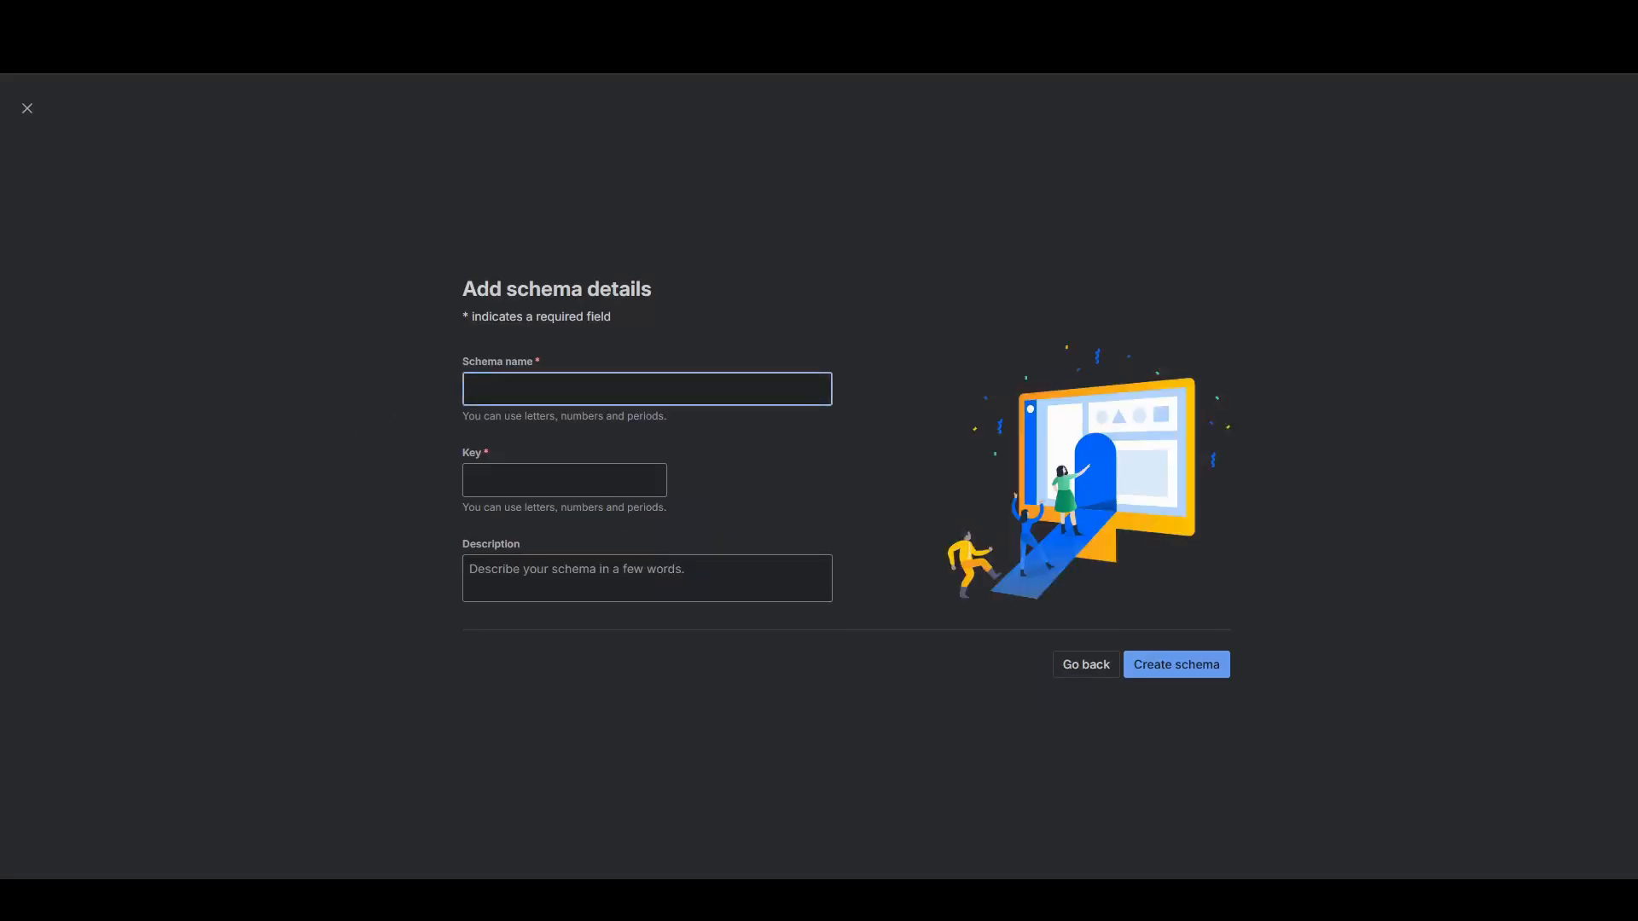
pyautogui.write('Faddom')
pyautogui.click(1174, 668)
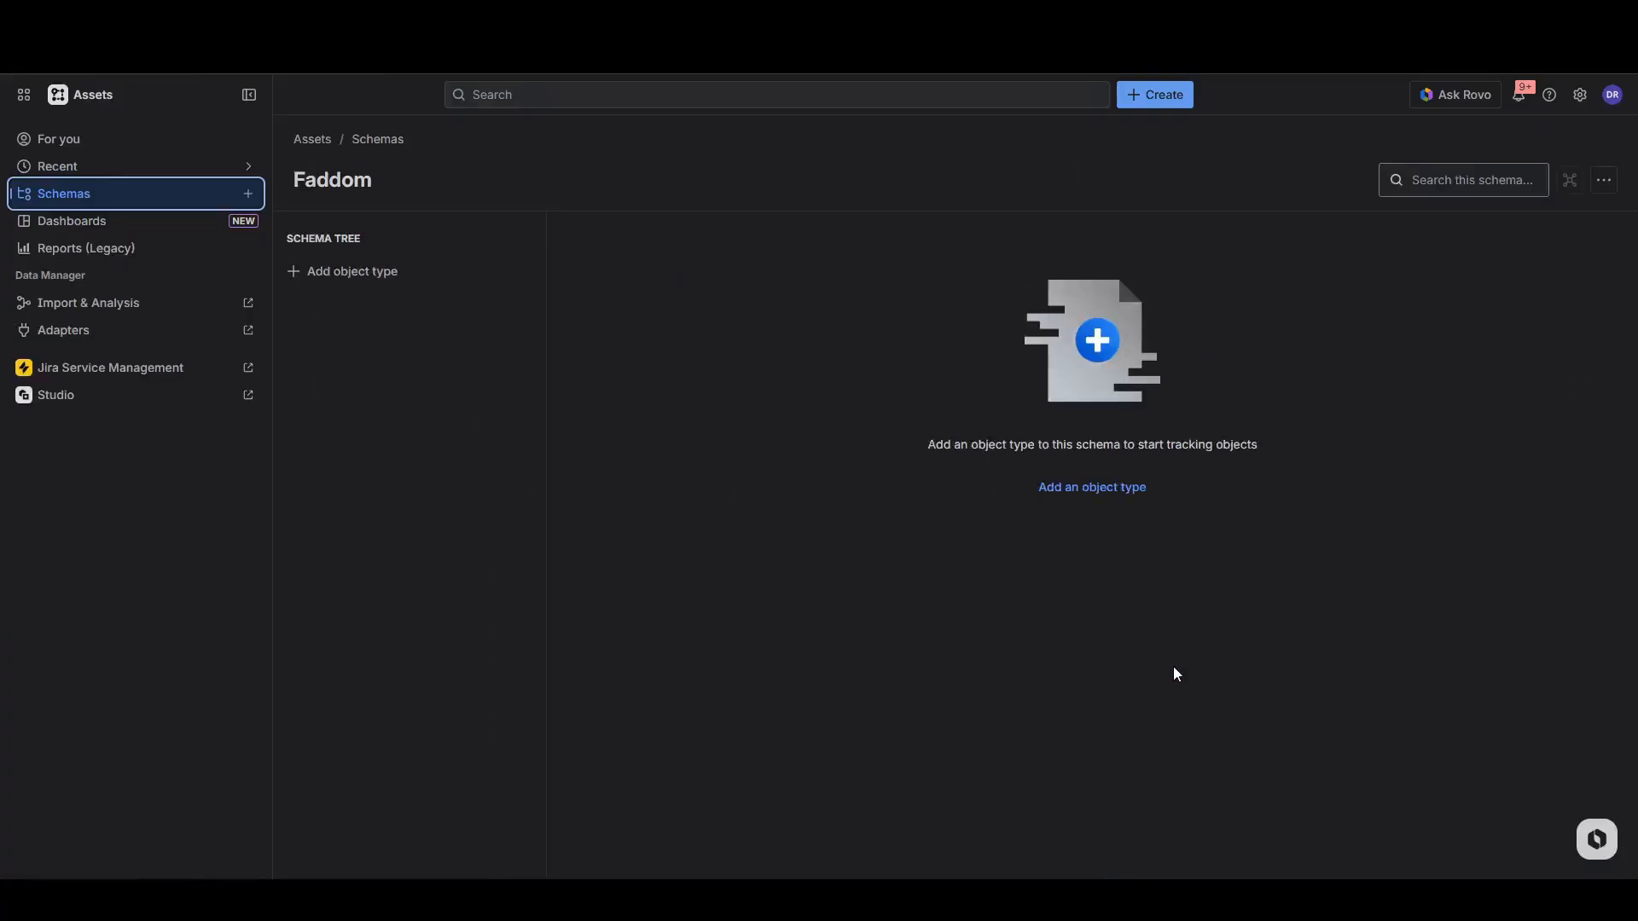
# Start a new import in the Faddom schema's settings, choosing Faddom as the import type.
pyautogui.click(1604, 180)
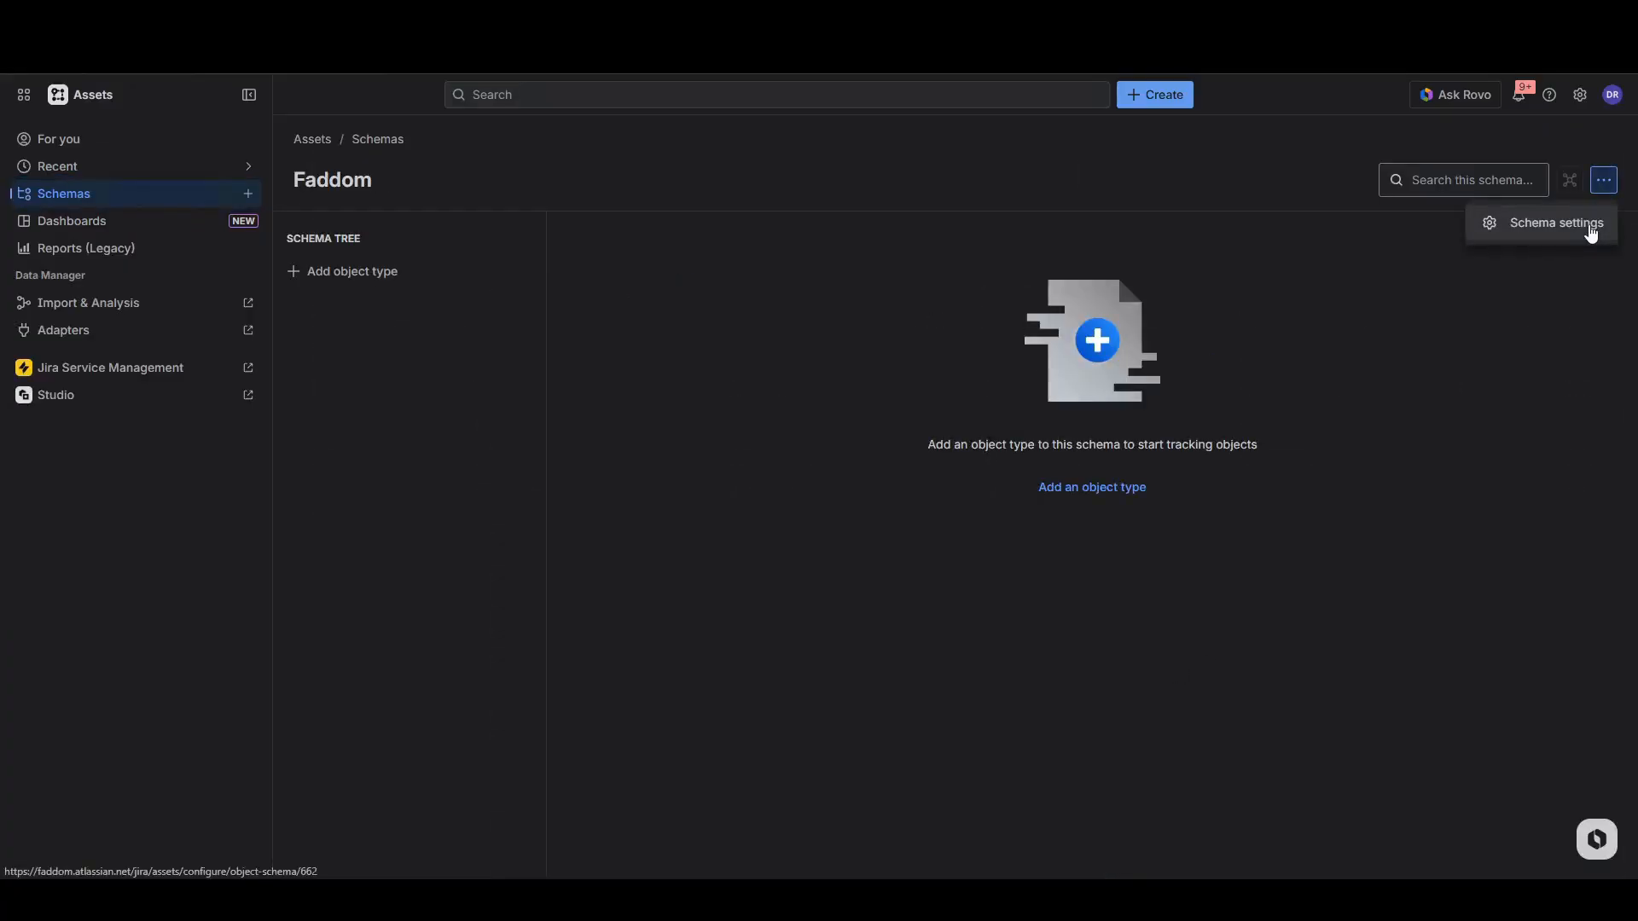
pyautogui.click(1590, 229)
pyautogui.click(591, 237)
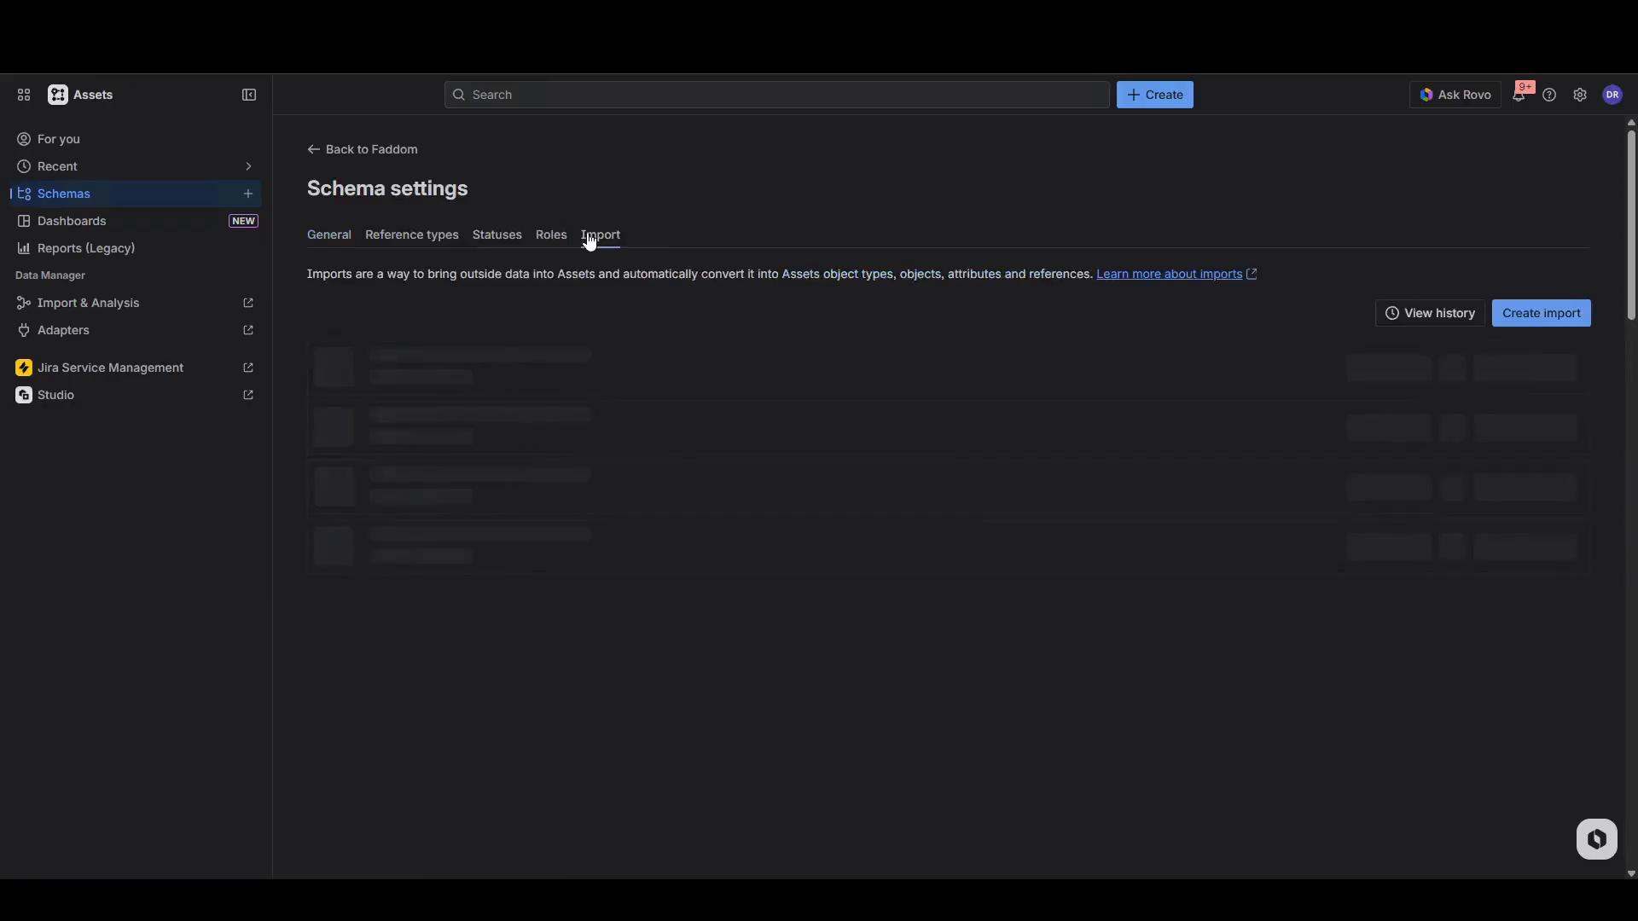
pyautogui.click(1554, 313)
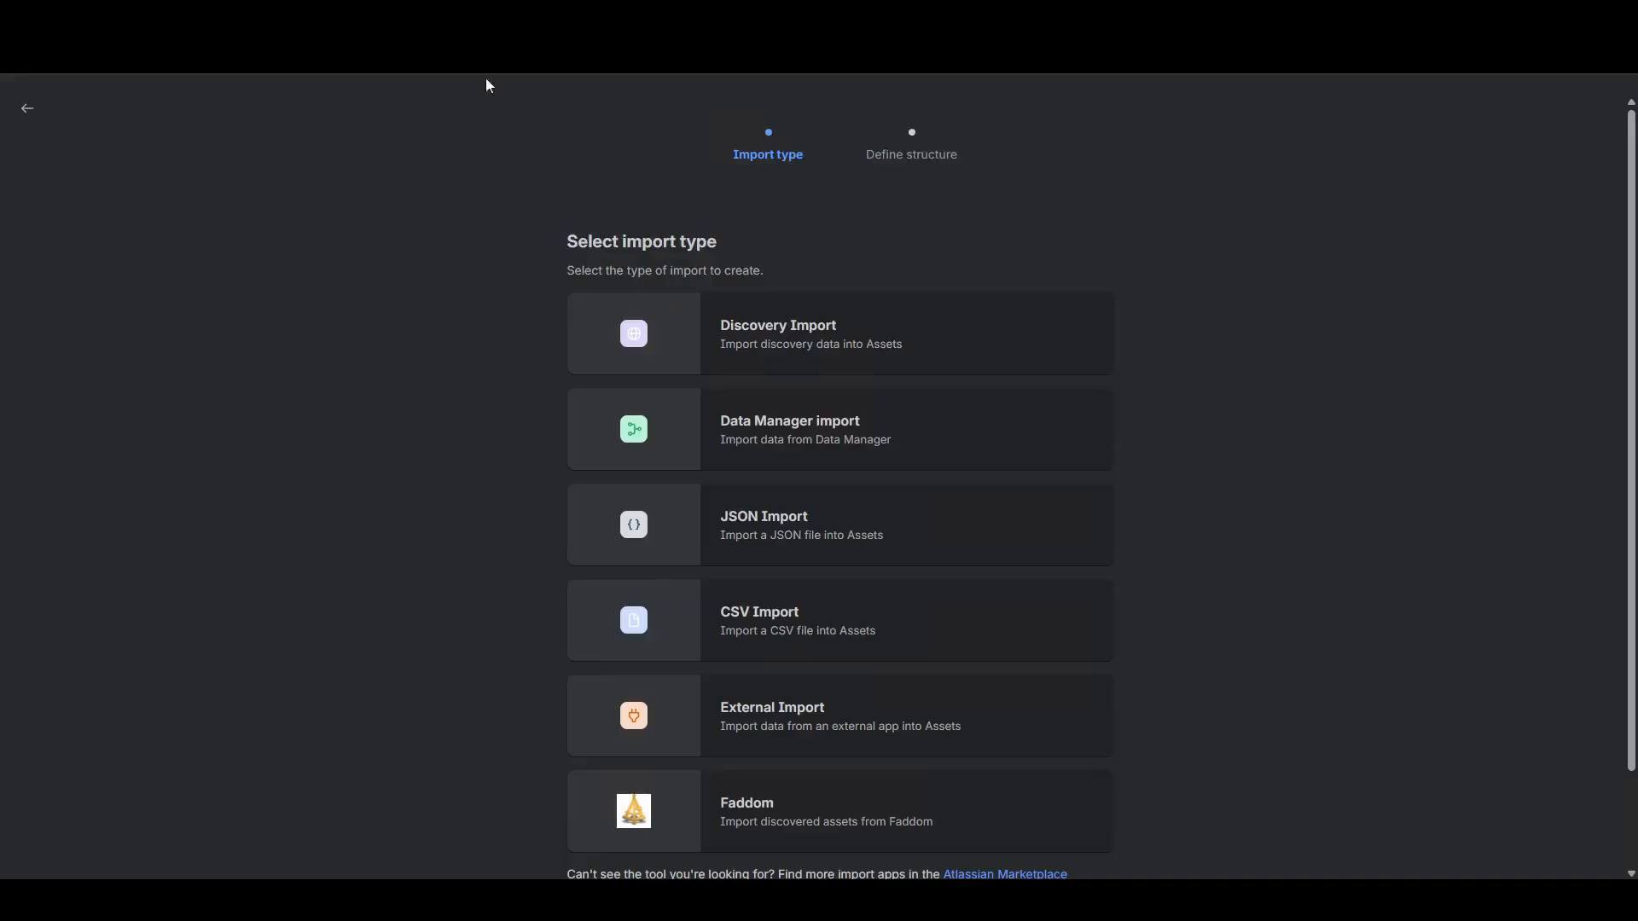
pyautogui.scroll(-2, 1057, 852)
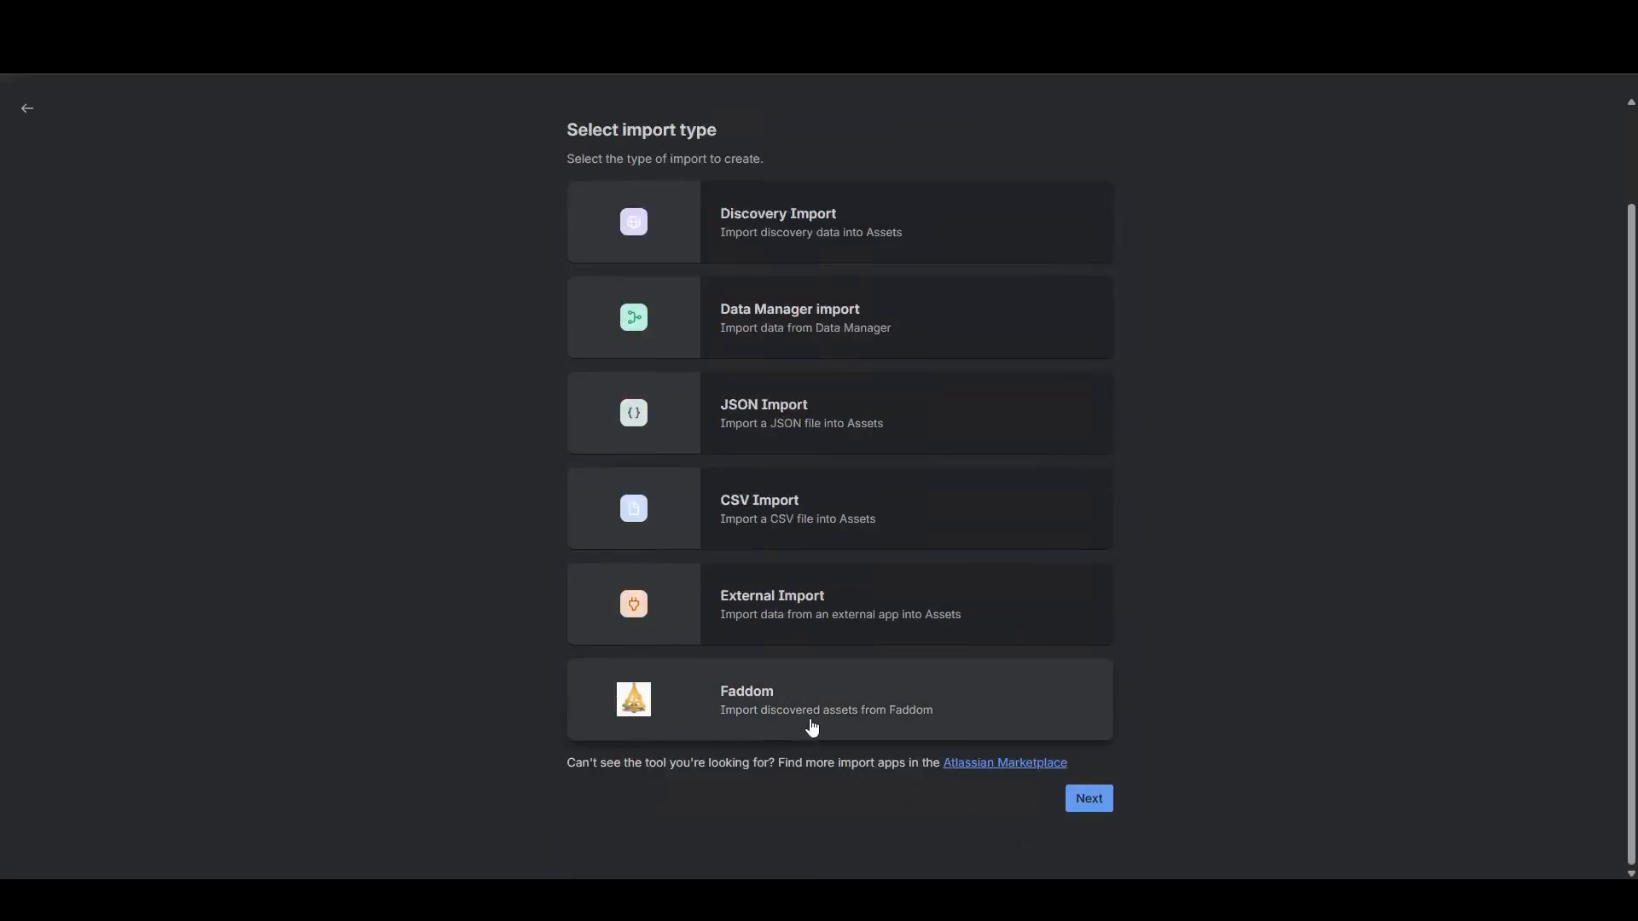
pyautogui.click(811, 726)
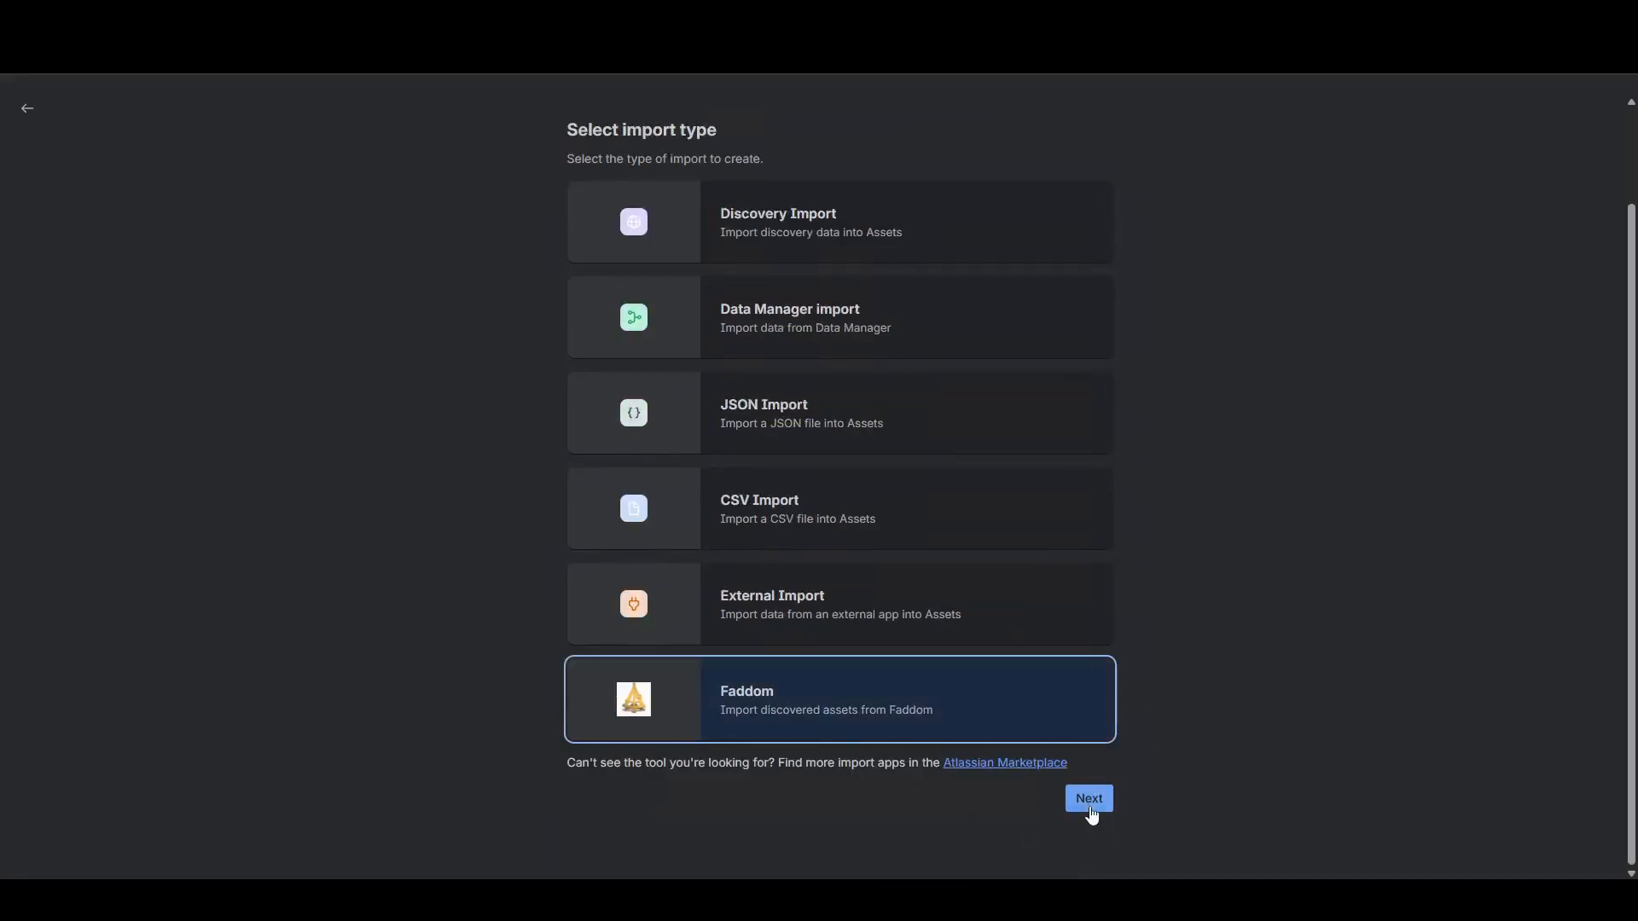
pyautogui.click(1090, 800)
# Name the import structure "Faddom-import" and create the import.
pyautogui.click(845, 332)
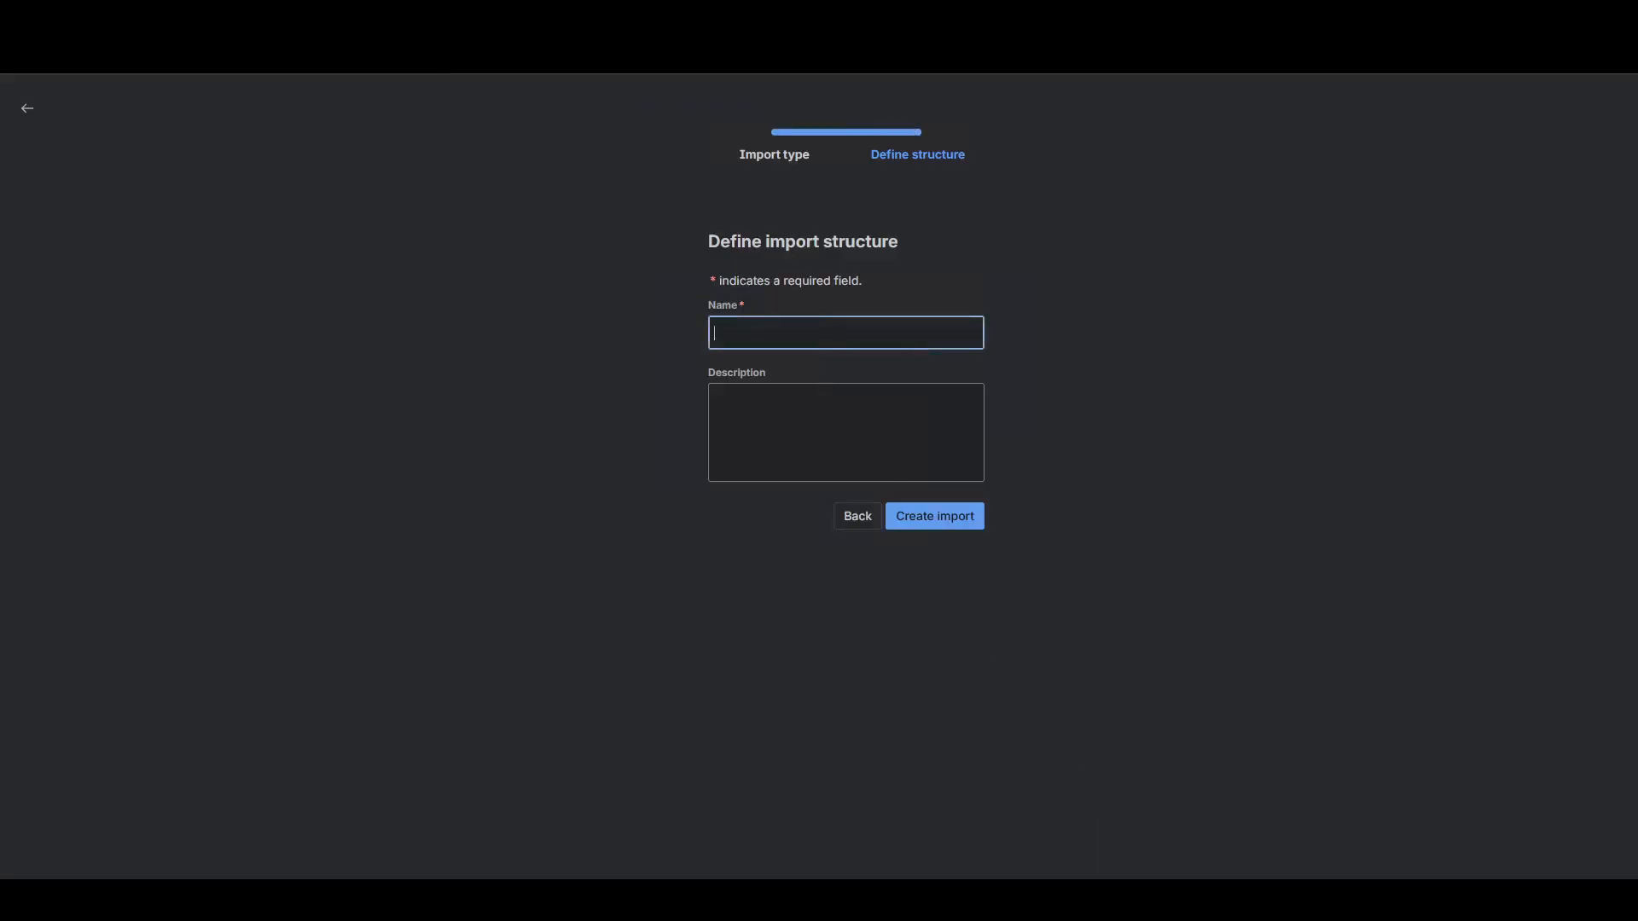
pyautogui.write('Faddom-import')
pyautogui.click(928, 517)
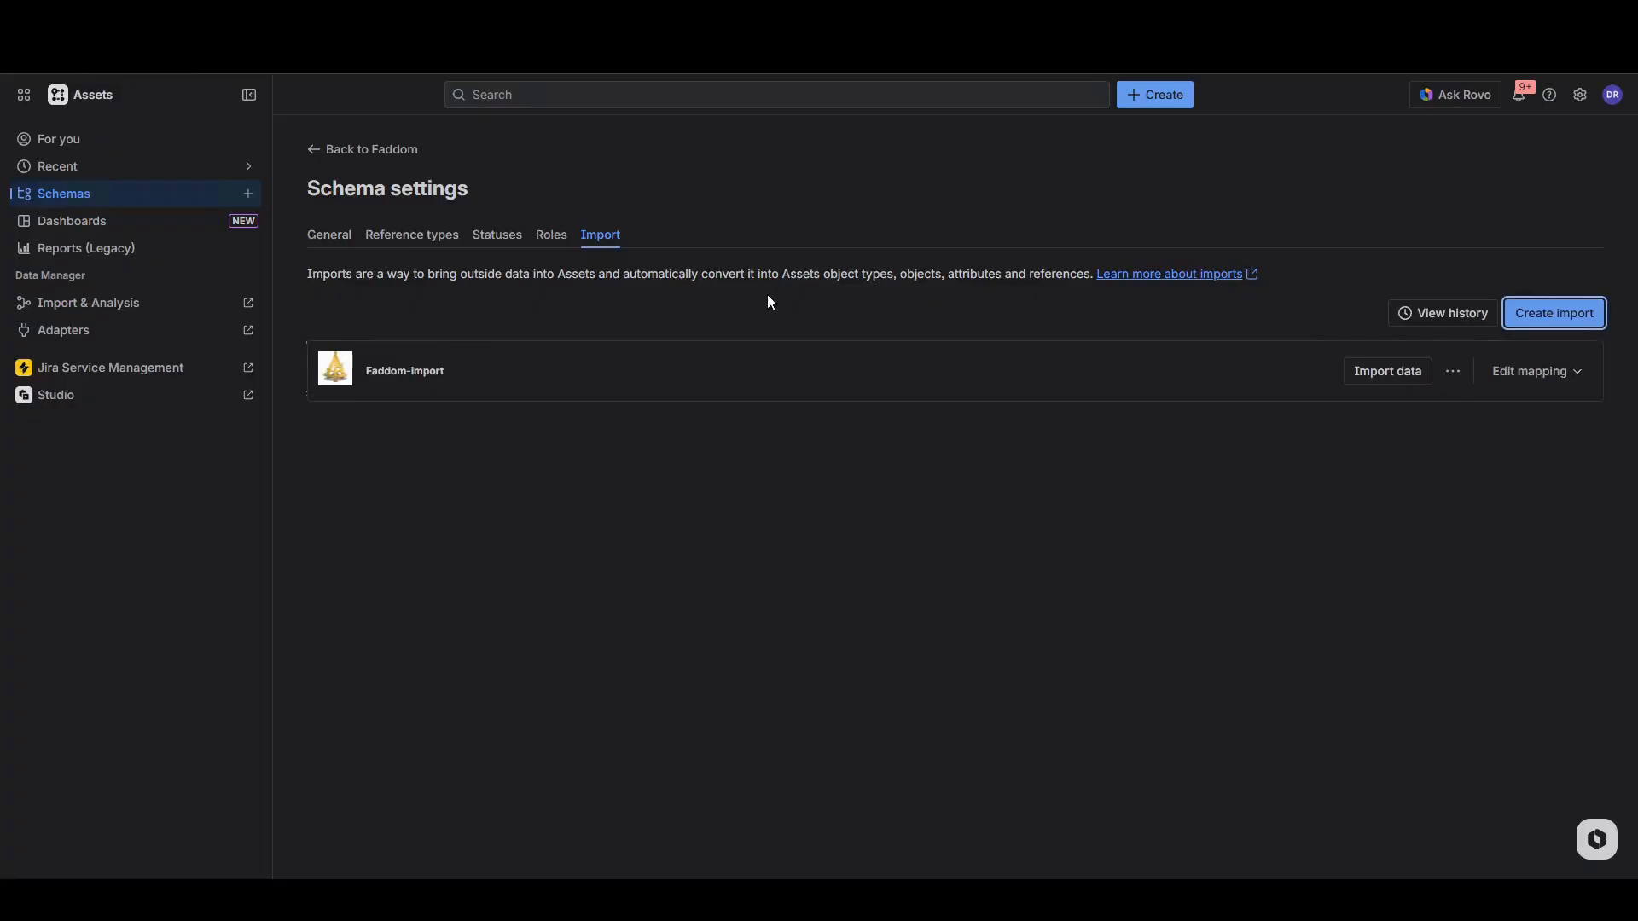
# Return to the Faddom schema and look through its AWS Instance, GCP VM and Azure VM object types.
pyautogui.click(371, 149)
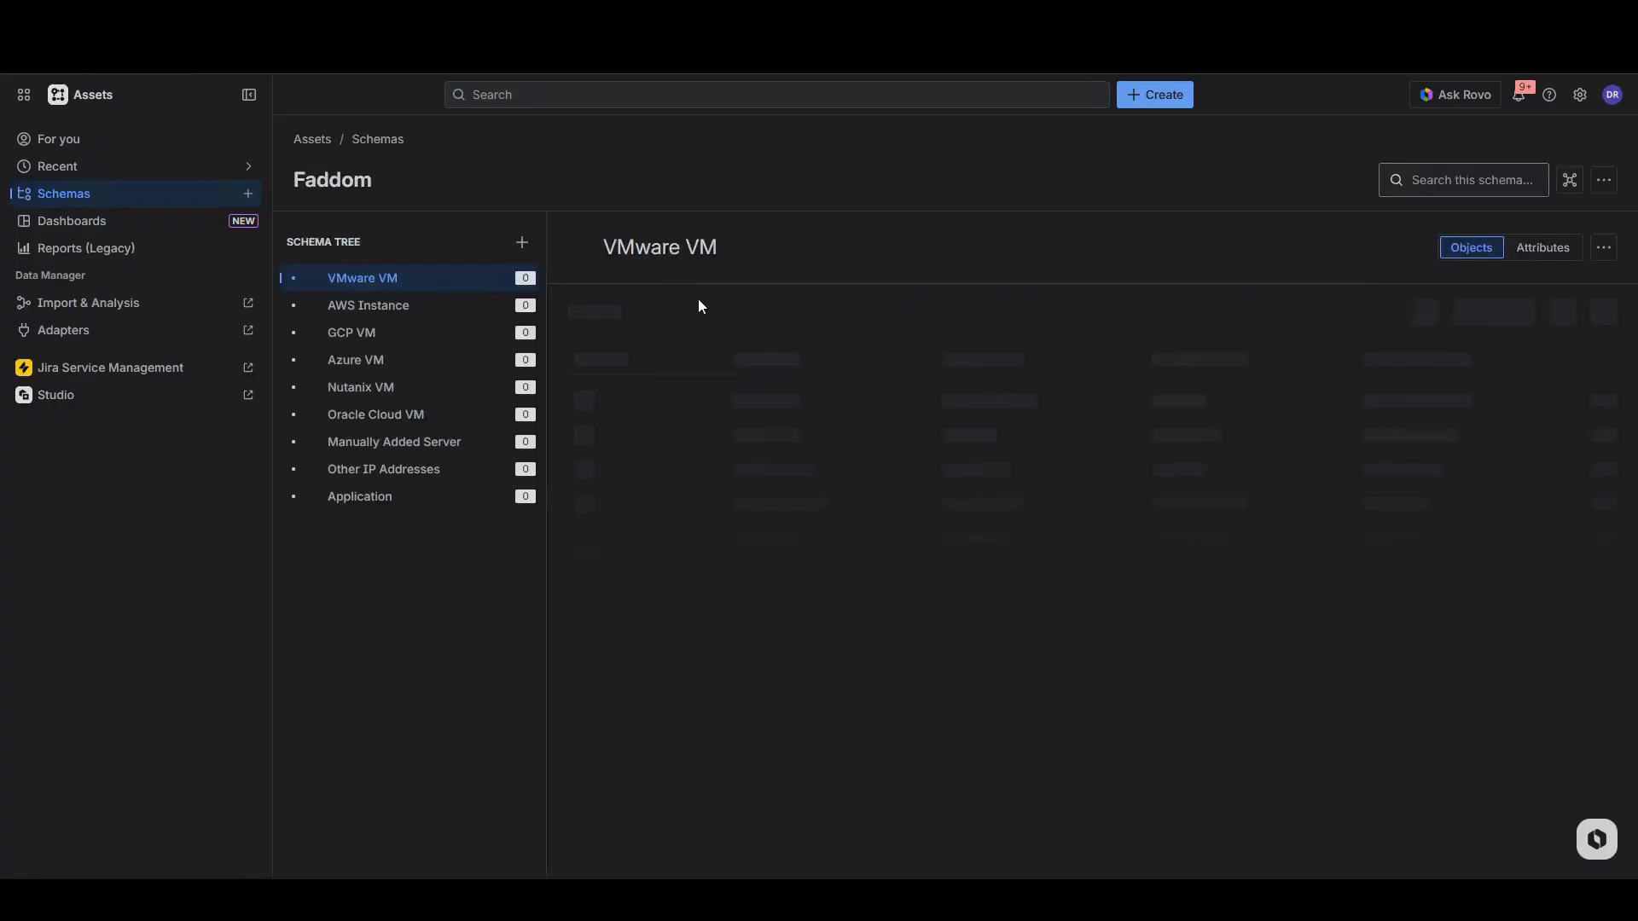
pyautogui.click(412, 312)
pyautogui.click(413, 332)
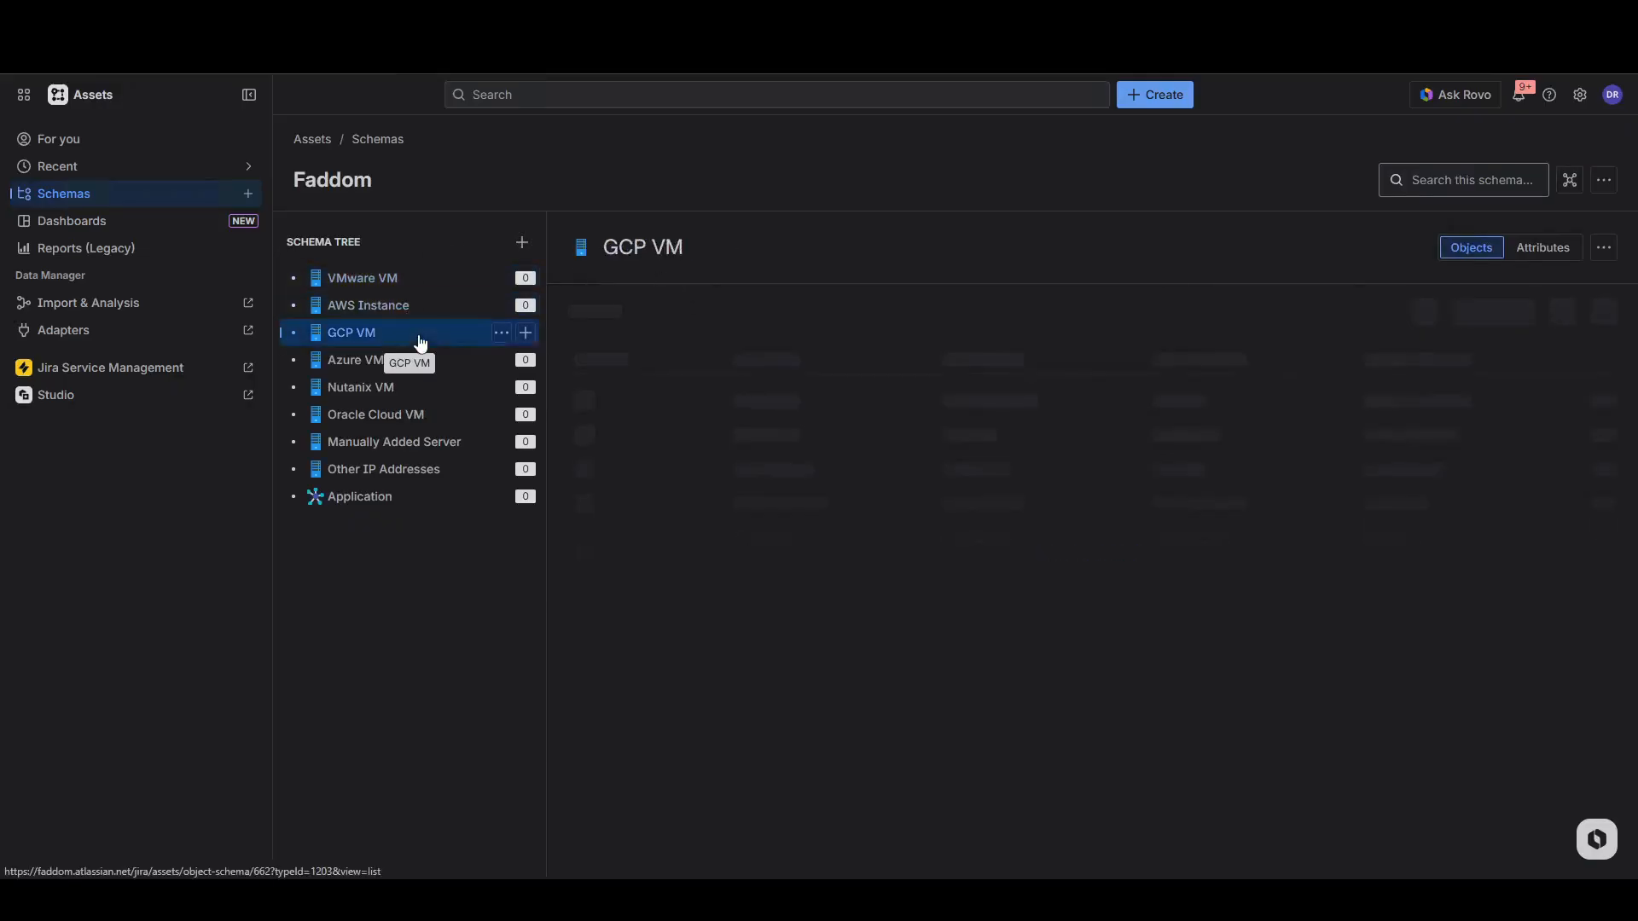
pyautogui.click(404, 366)
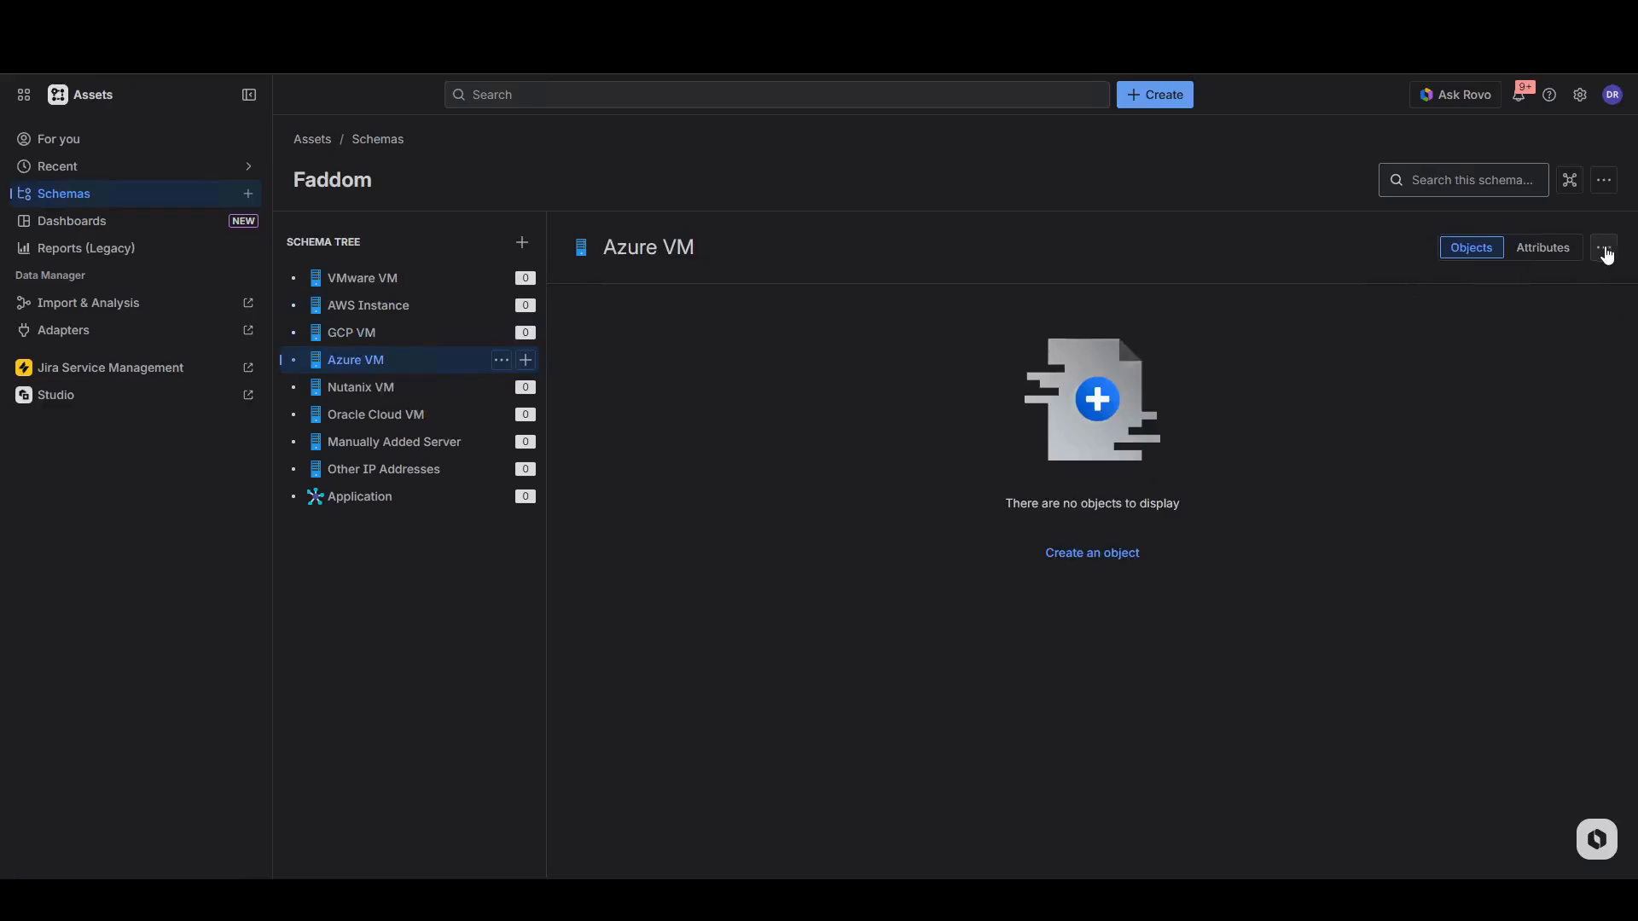
# Examine the attributes of the Azure VM, AWS Instance, Nutanix VM, Manually Added Server and Application object types.
pyautogui.click(1542, 248)
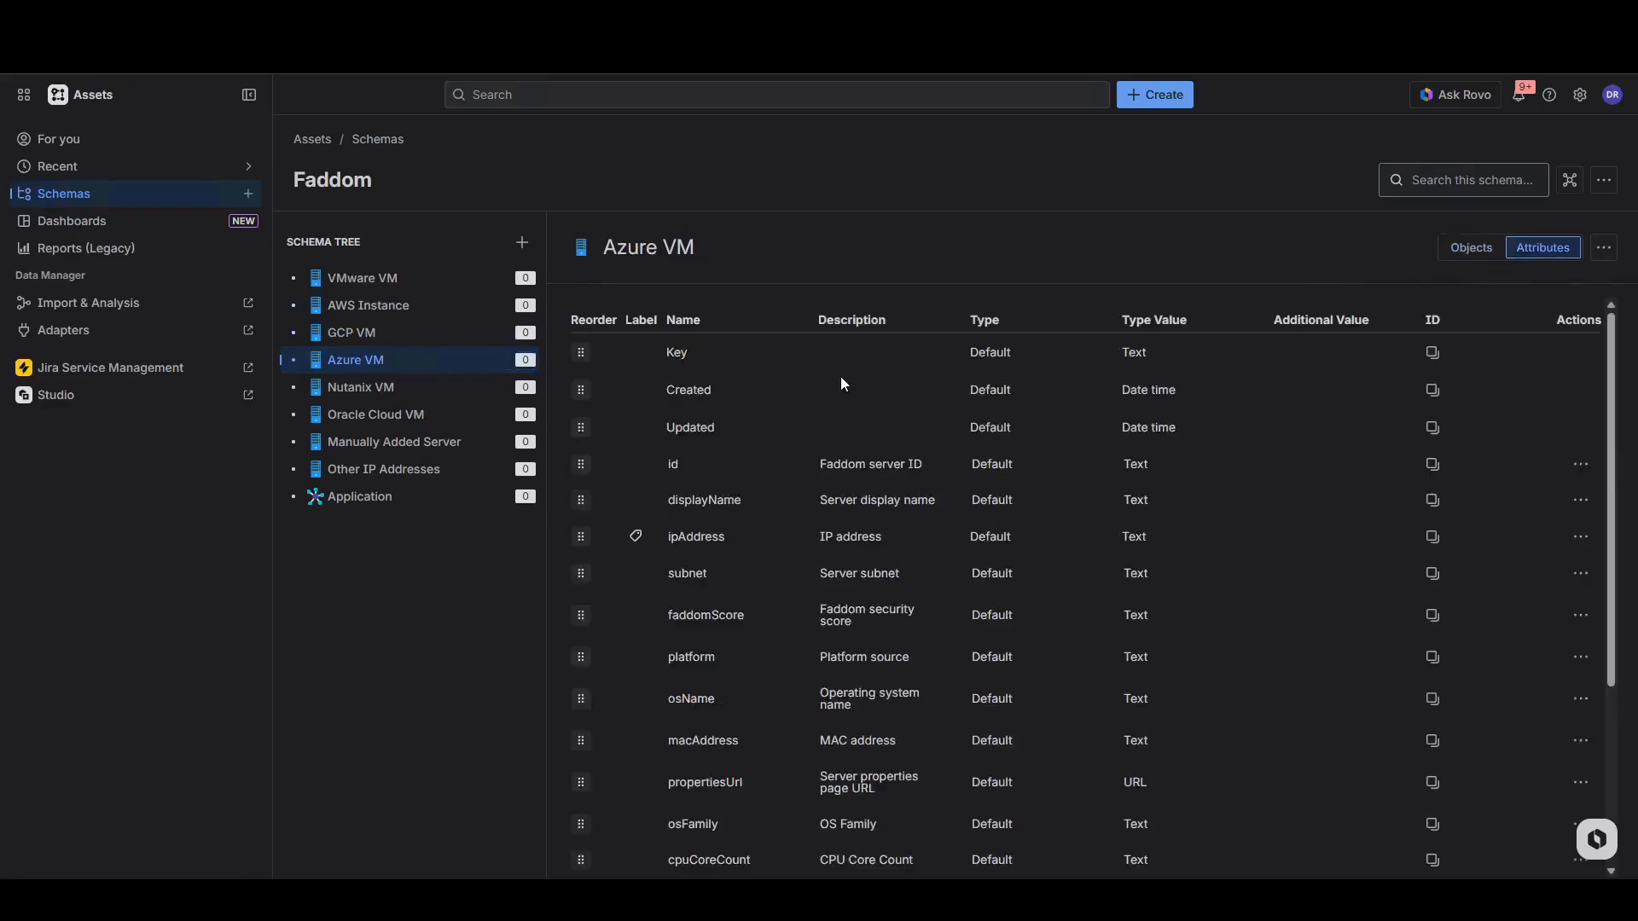
pyautogui.scroll(-3, 803, 578)
pyautogui.scroll(3, 648, 589)
pyautogui.click(407, 316)
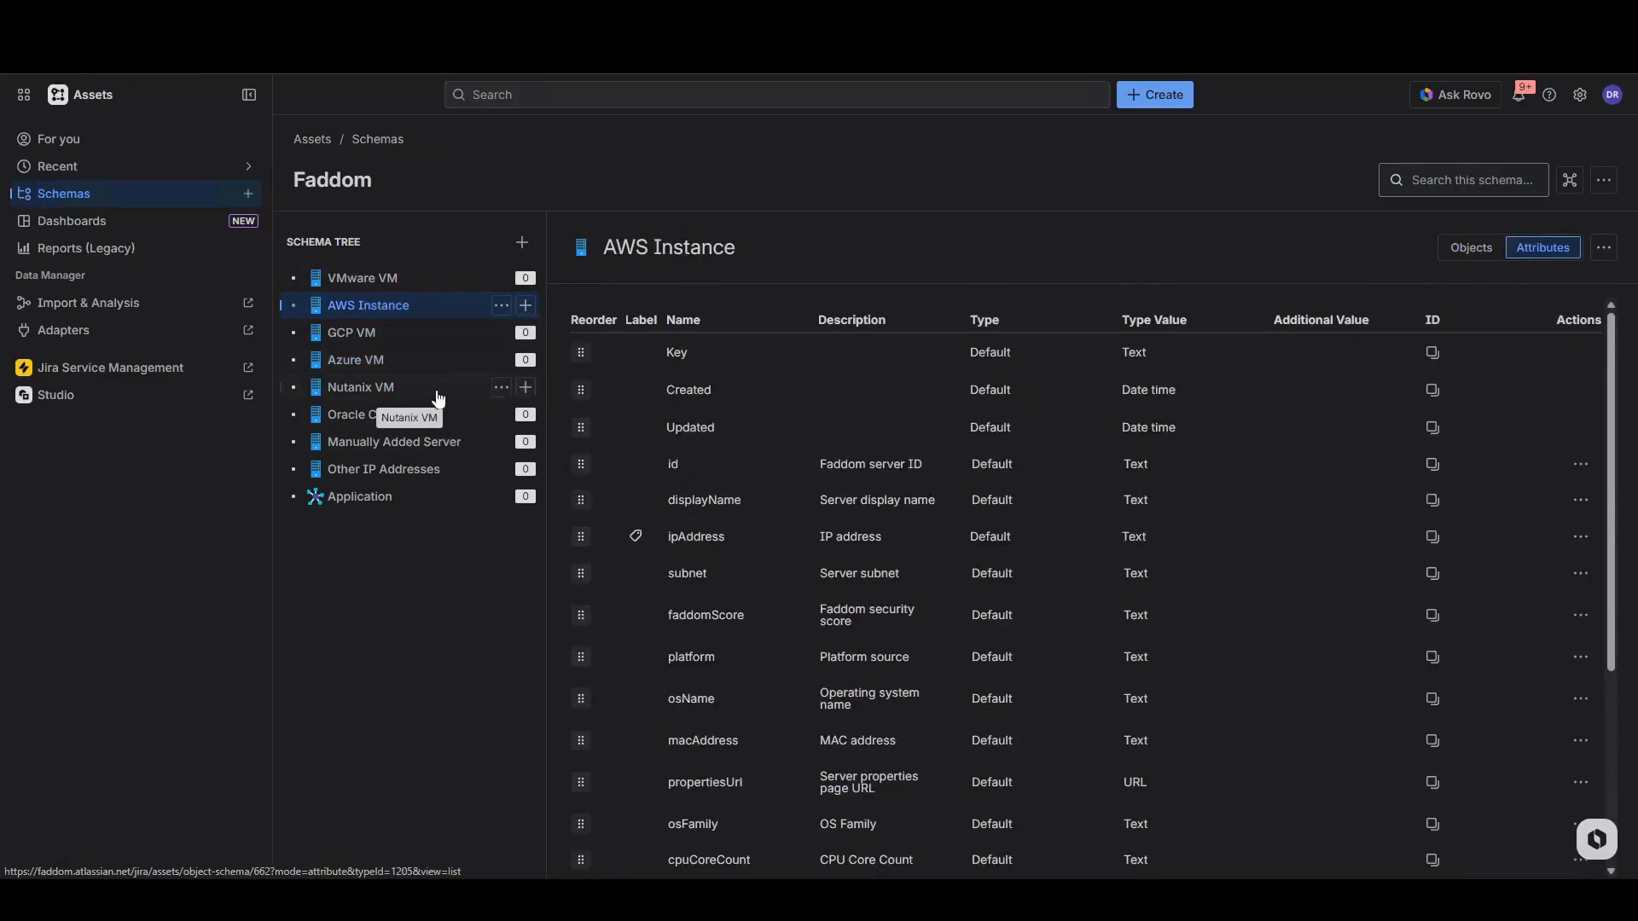
pyautogui.scroll(-3, 749, 491)
pyautogui.click(383, 387)
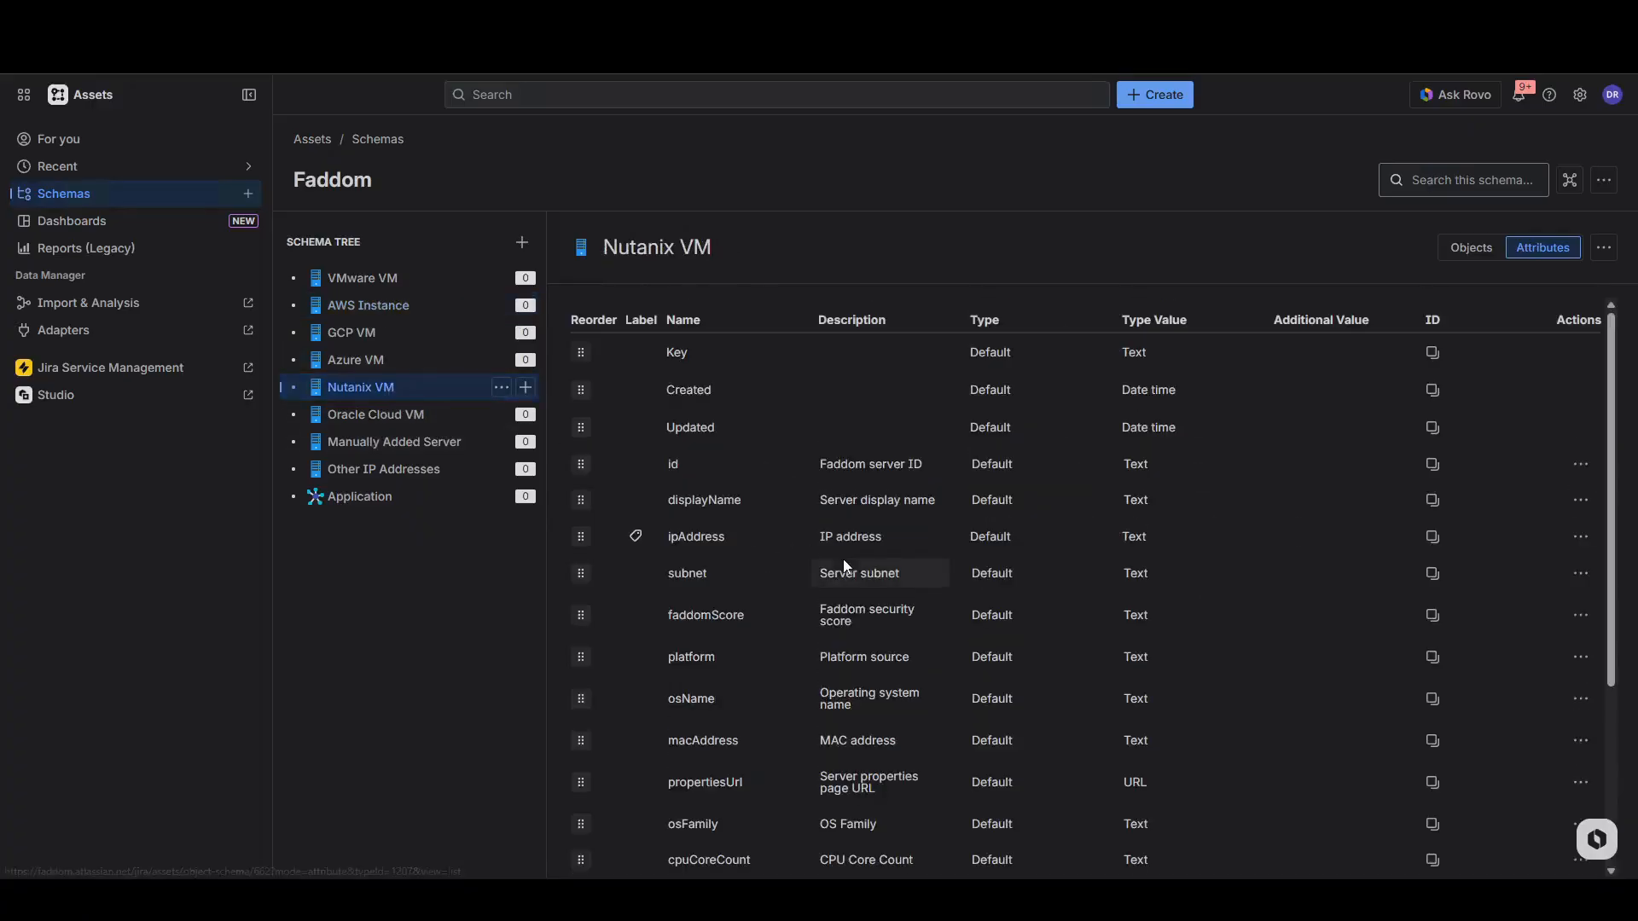
pyautogui.click(410, 442)
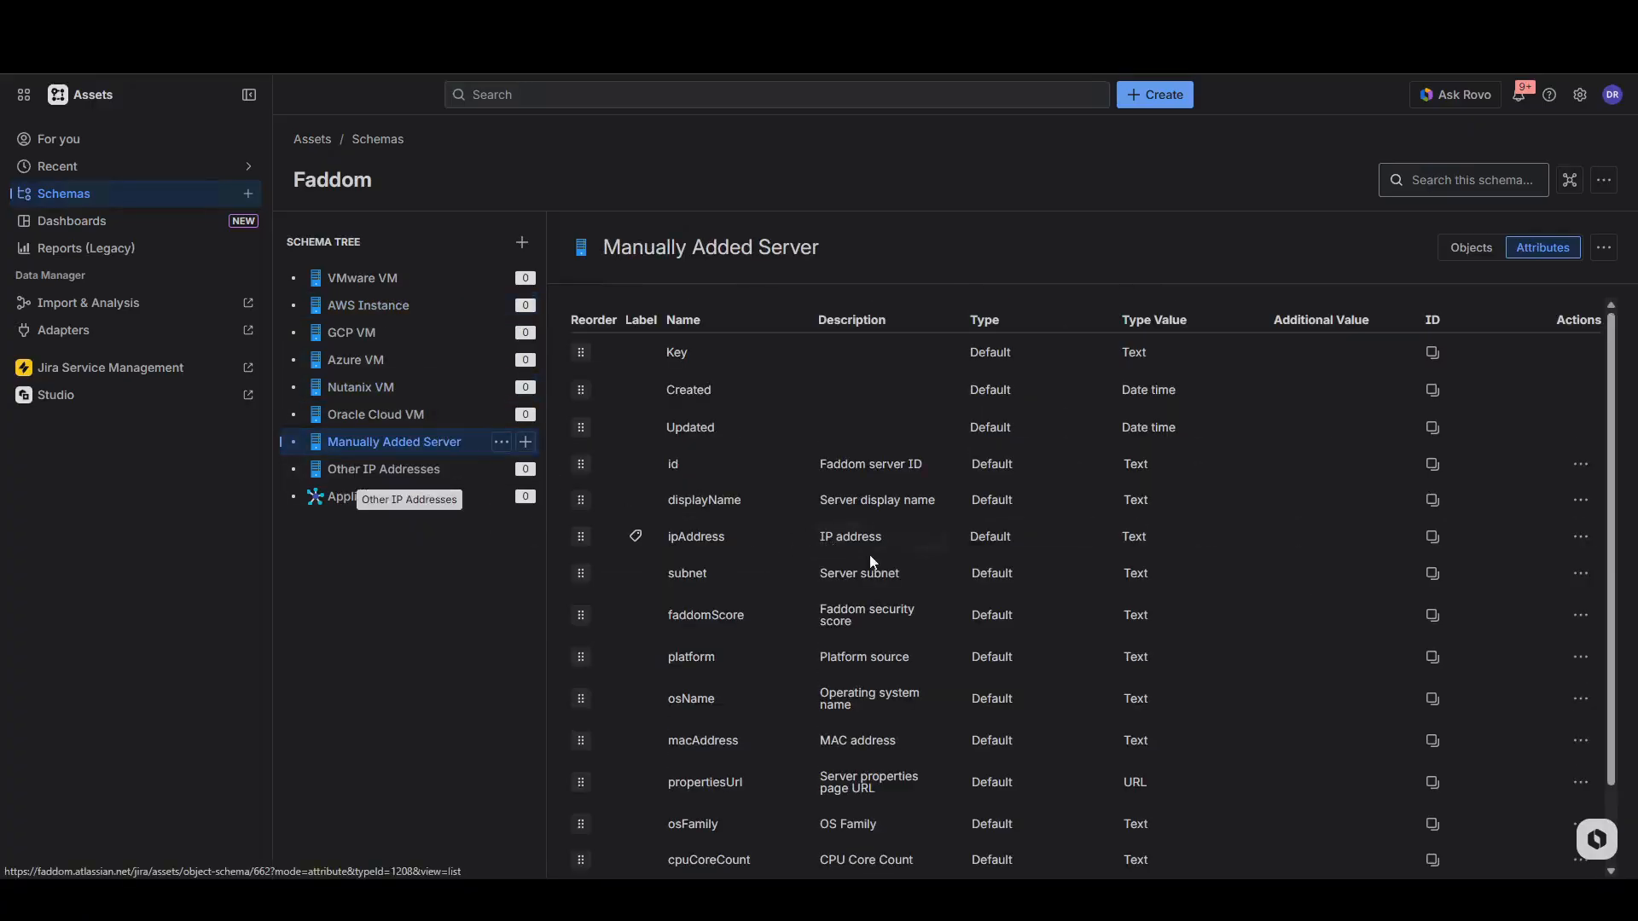
pyautogui.scroll(-3, 870, 563)
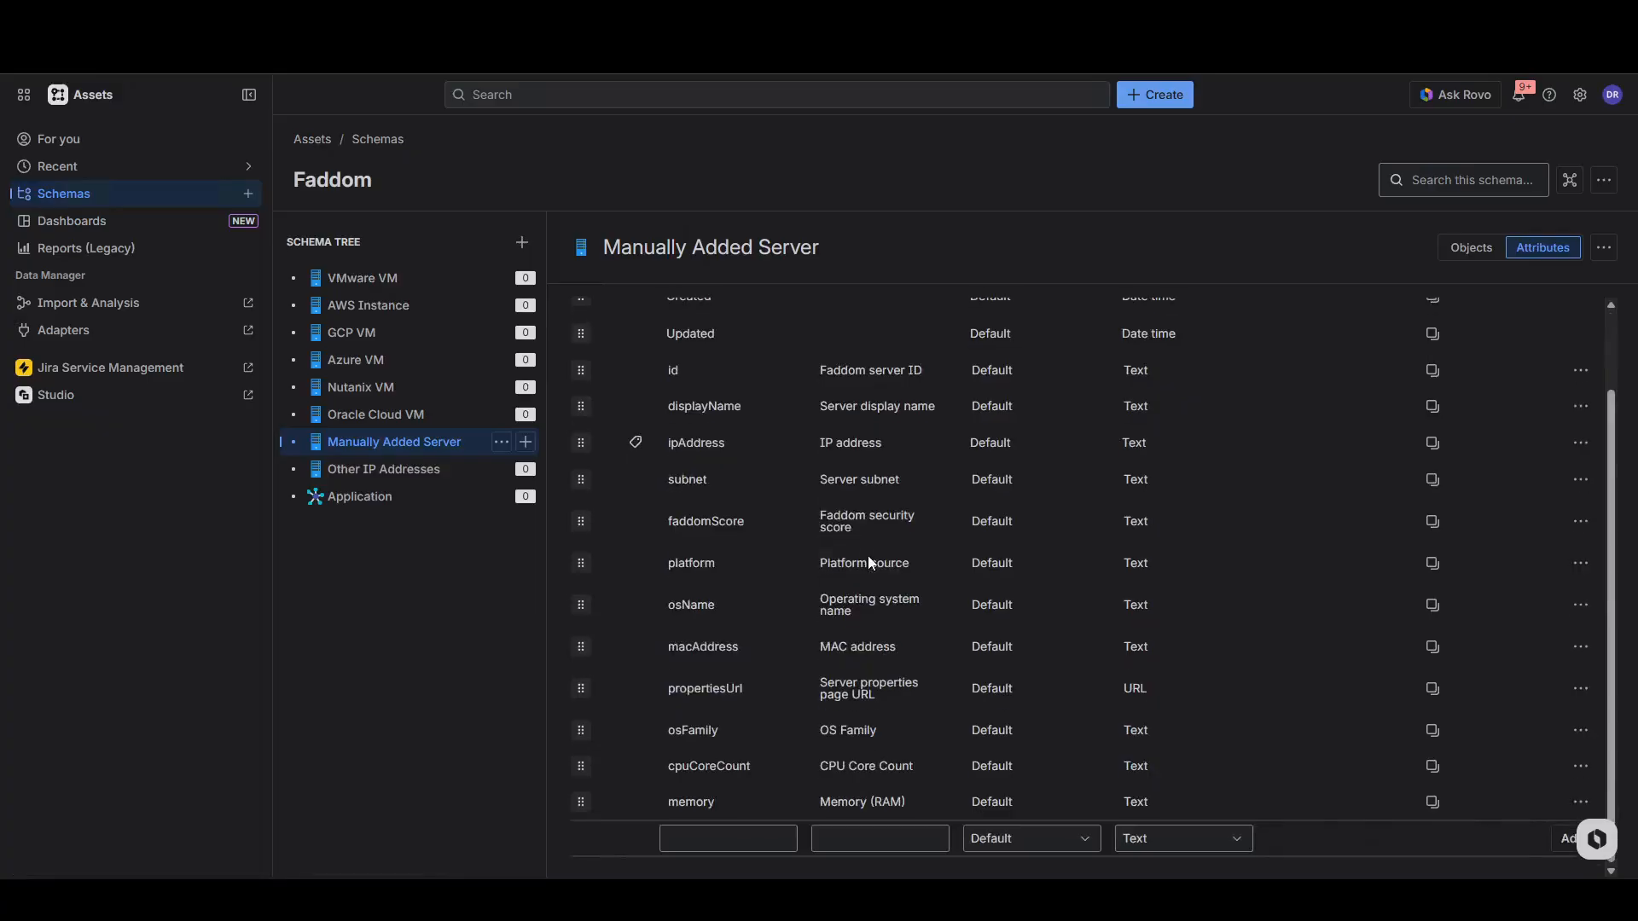
pyautogui.click(438, 507)
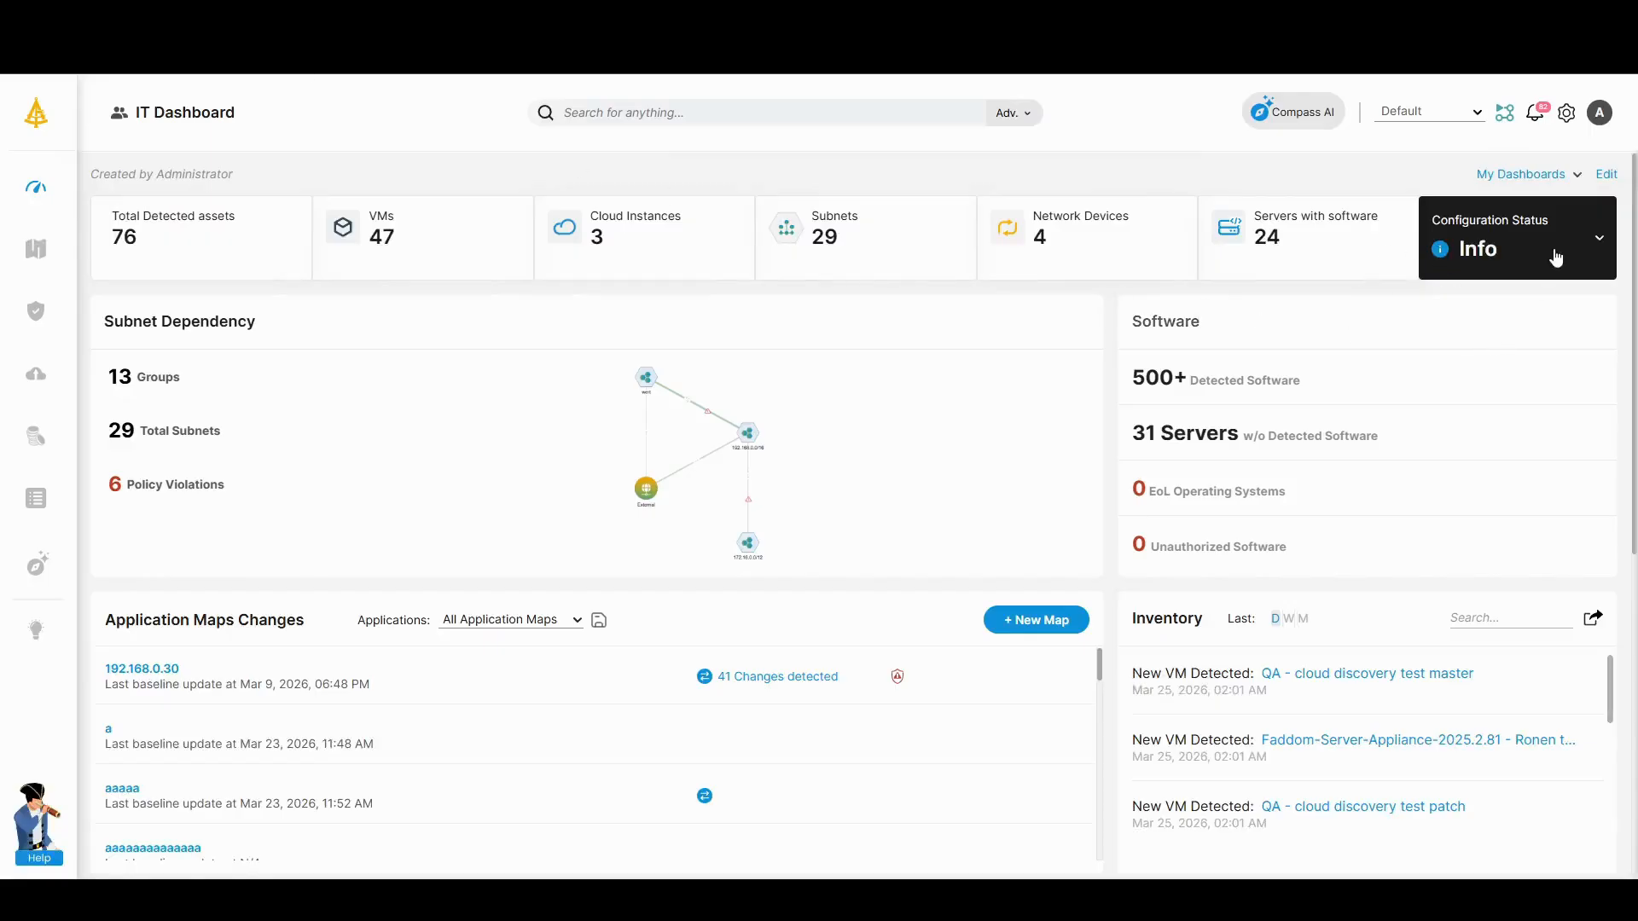
# Switch to Faddom, start a Jira Service Management integration in its settings, and paste in the webhook URL from Jira's Faddom JSM Integration page.
pyautogui.click(1566, 113)
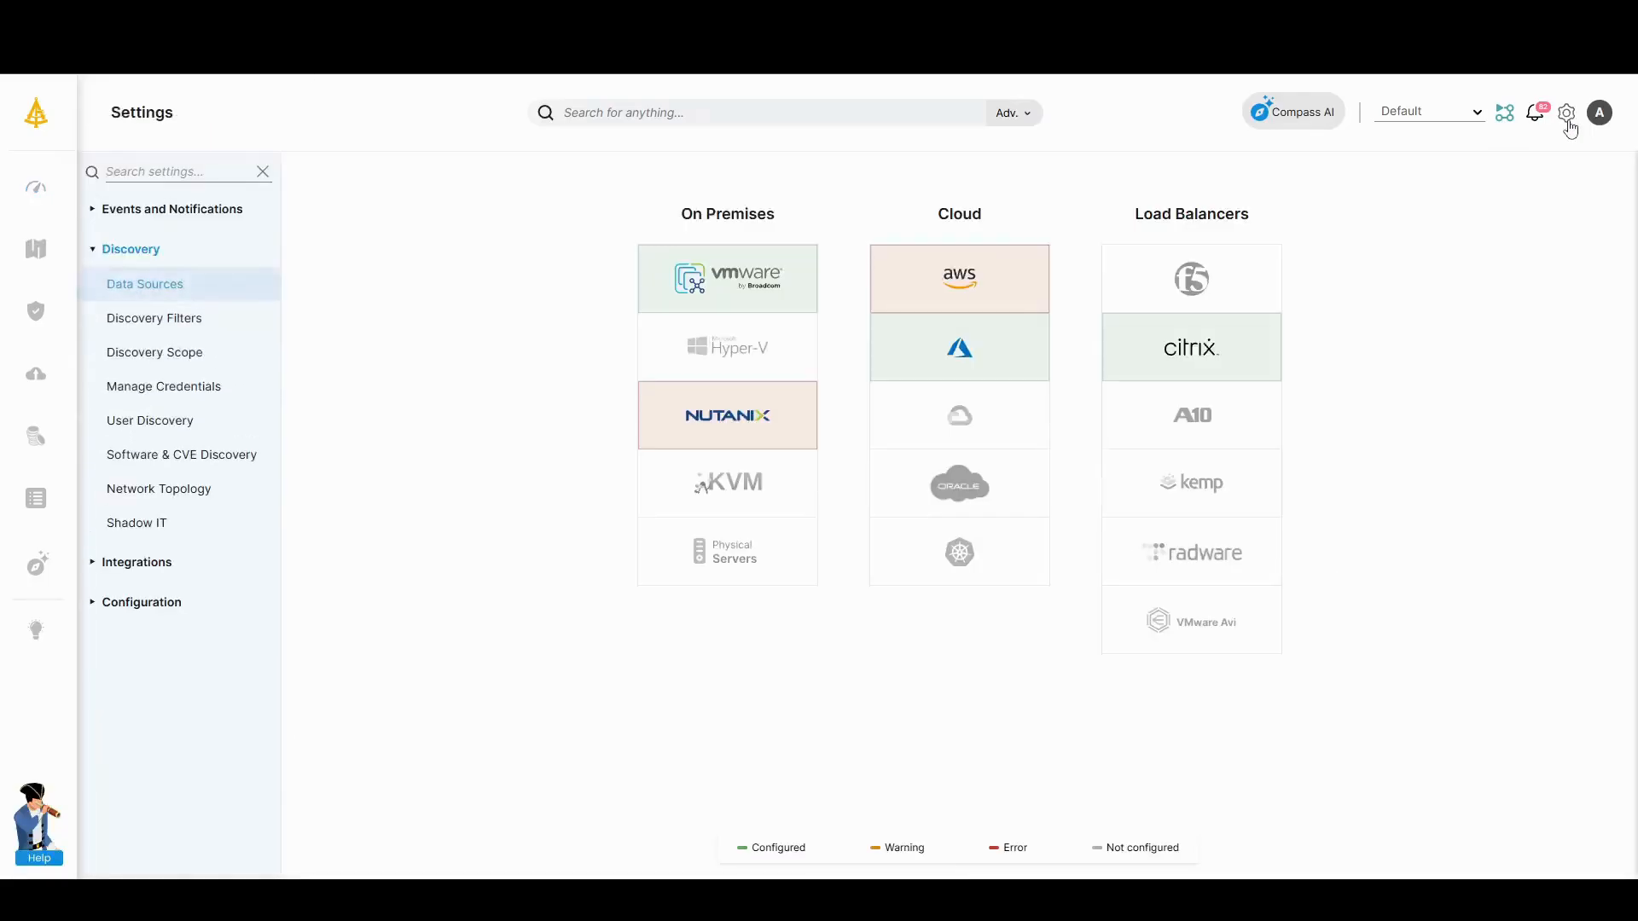
pyautogui.click(157, 564)
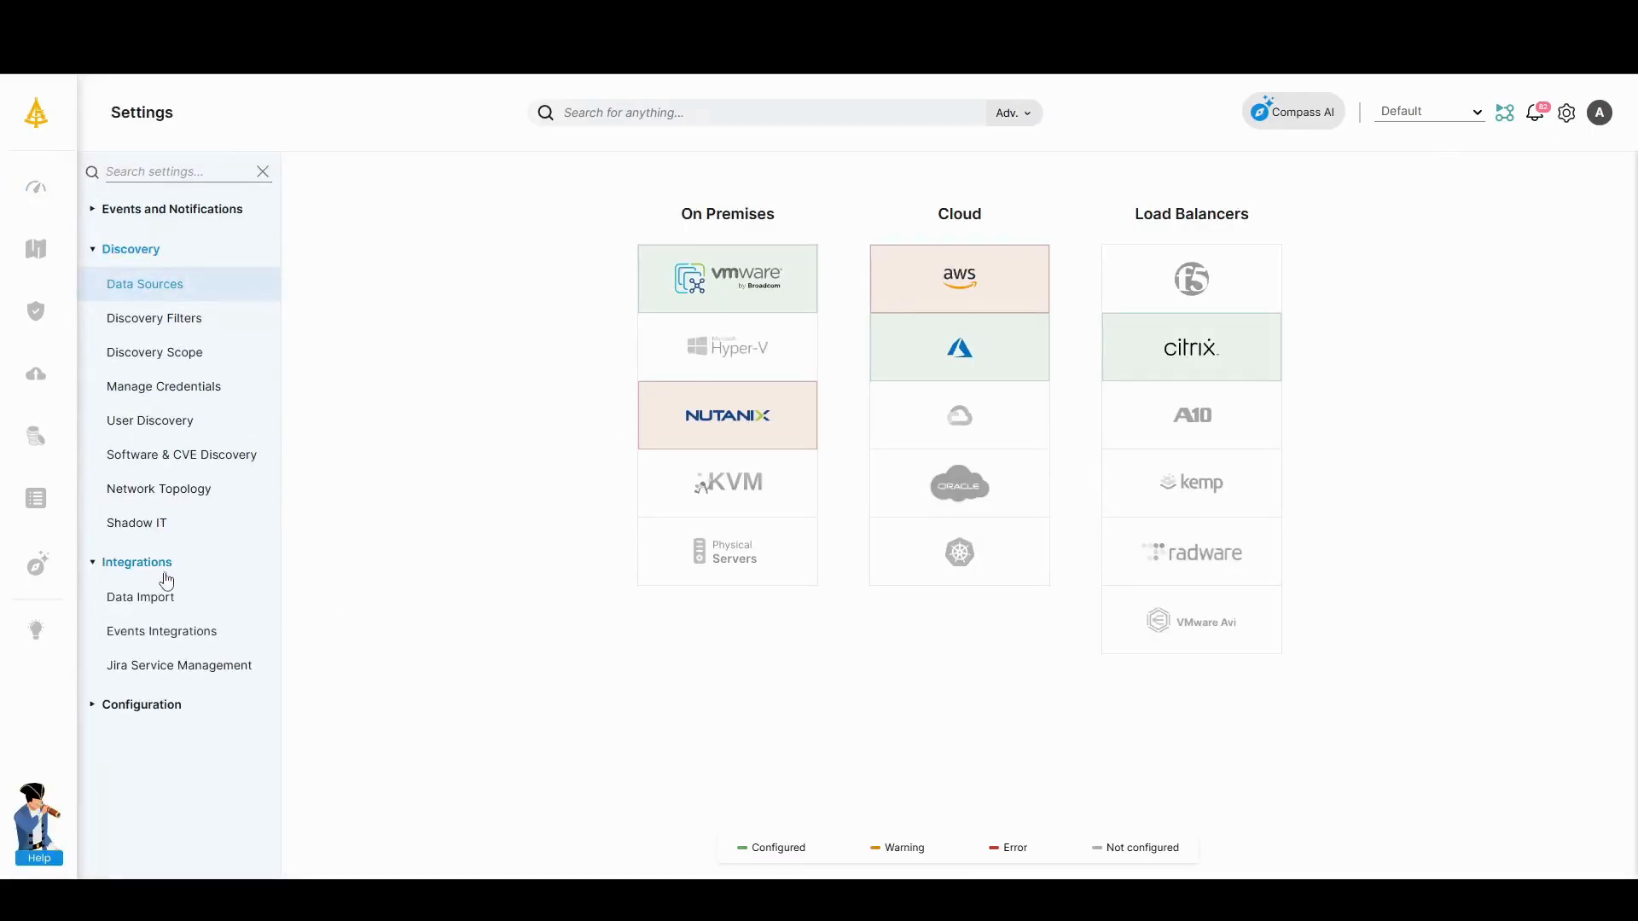
pyautogui.click(167, 674)
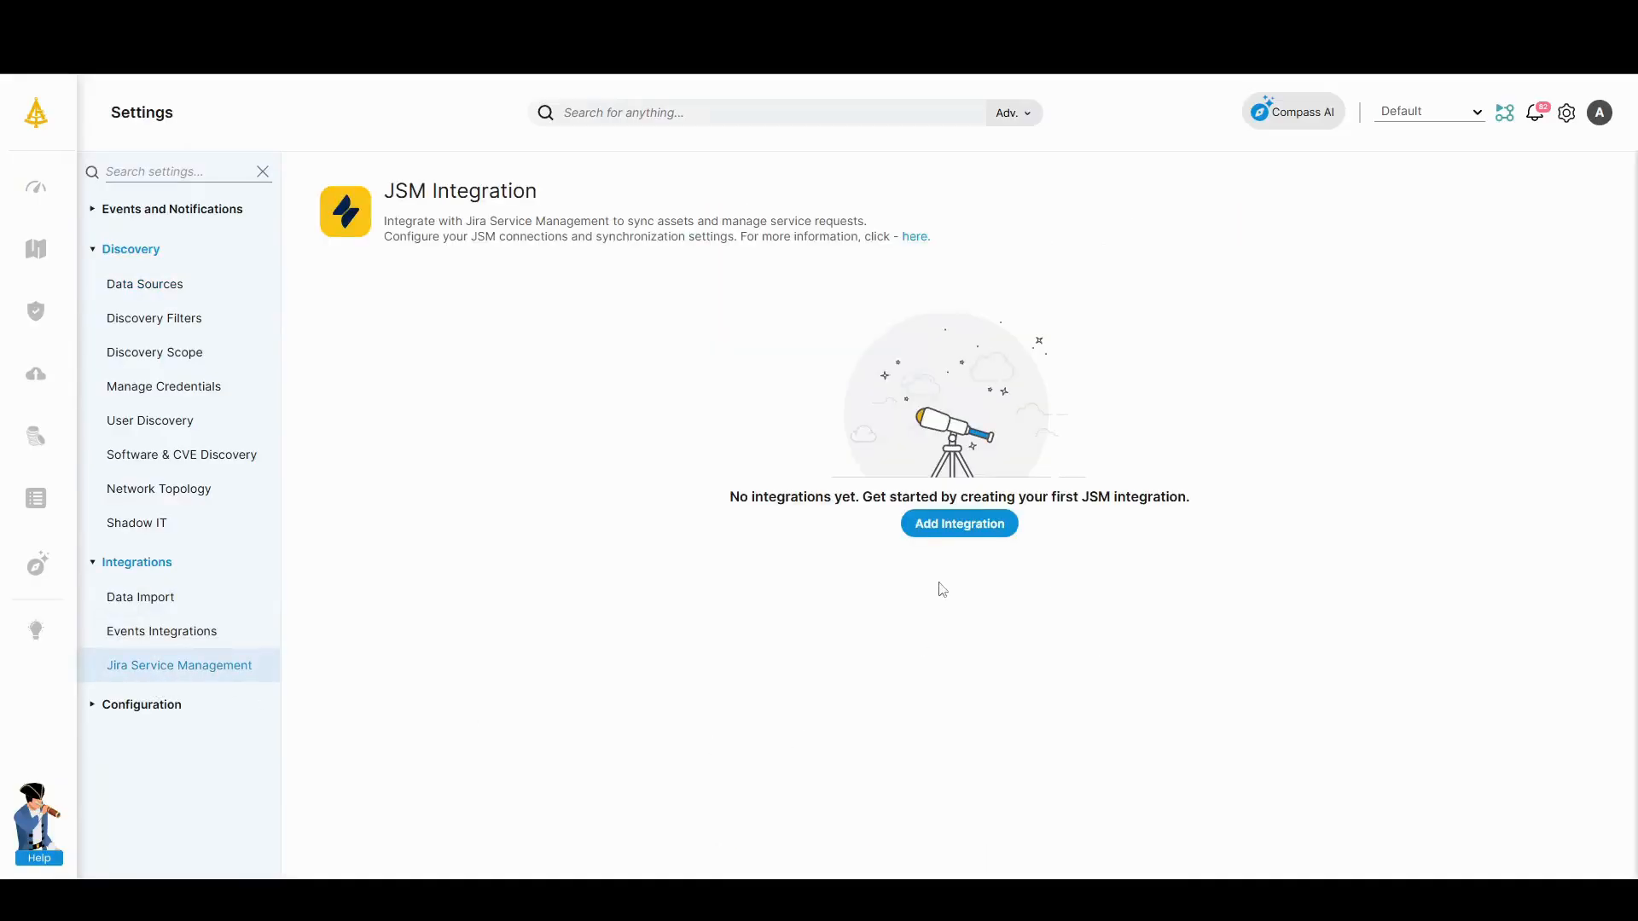
pyautogui.click(947, 522)
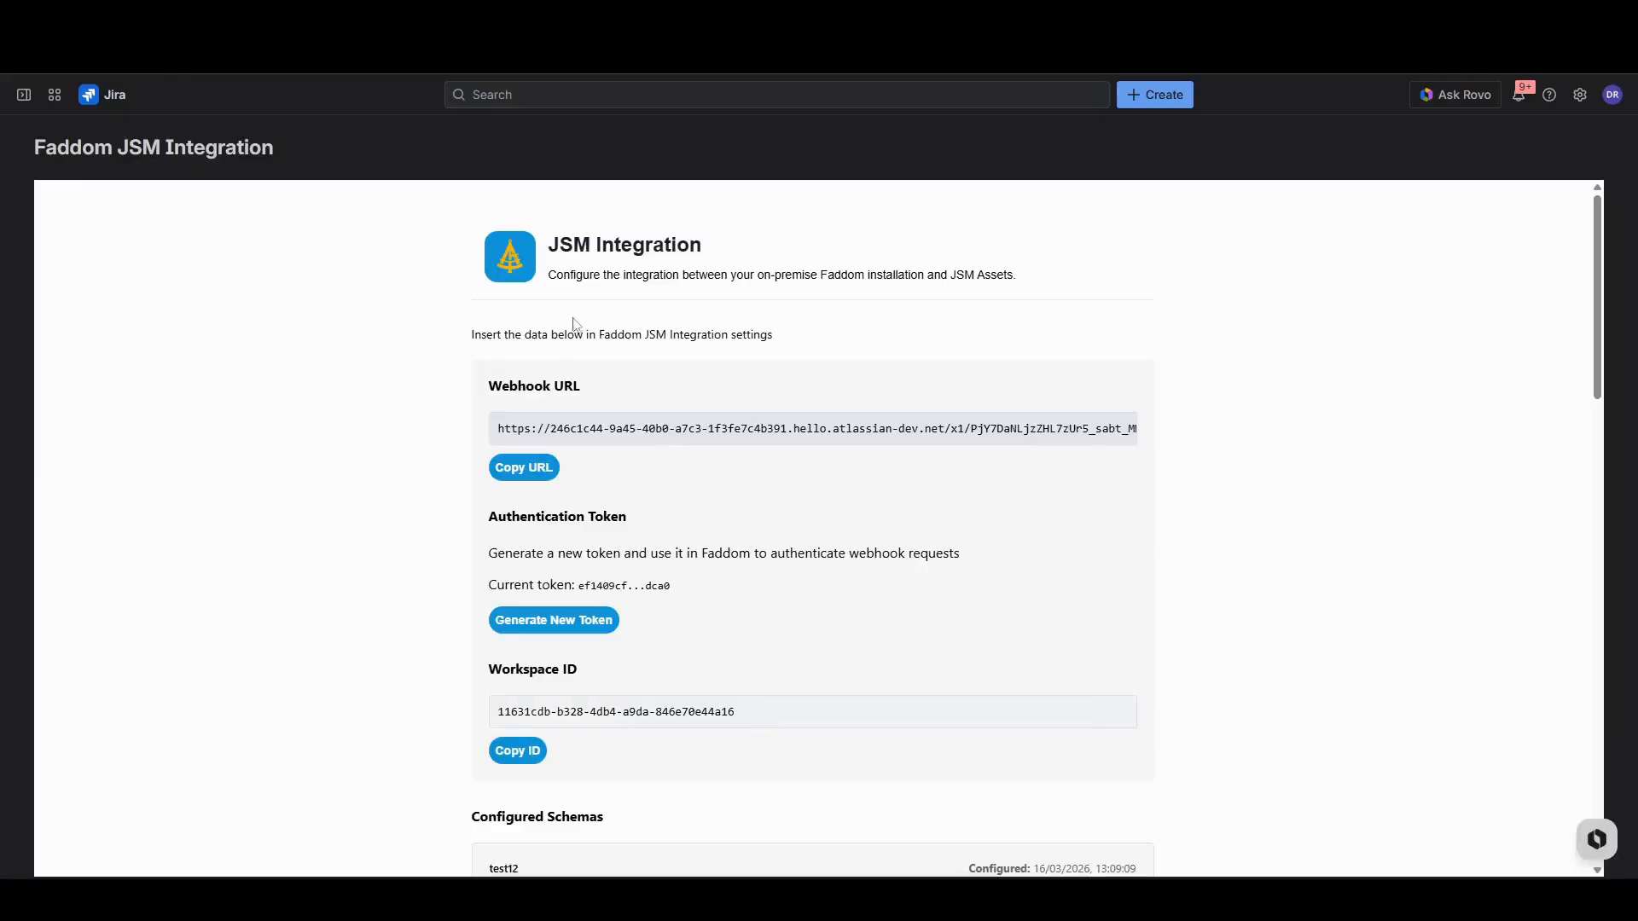
pyautogui.tripleClick(686, 428)
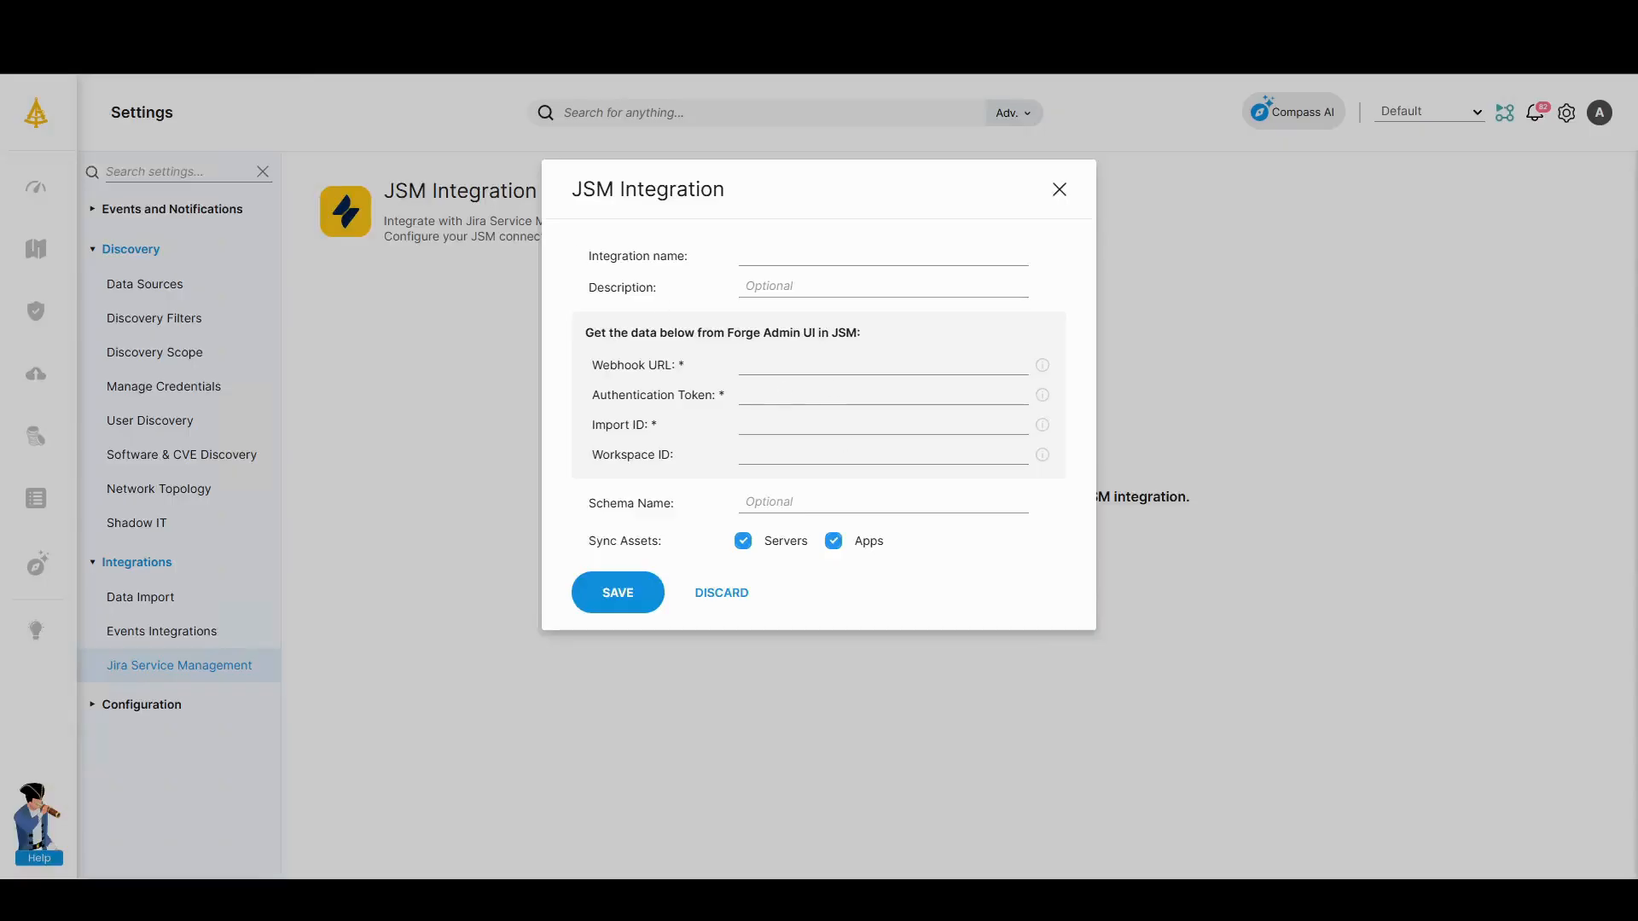
pyautogui.hotkey('ctrl', 'v')
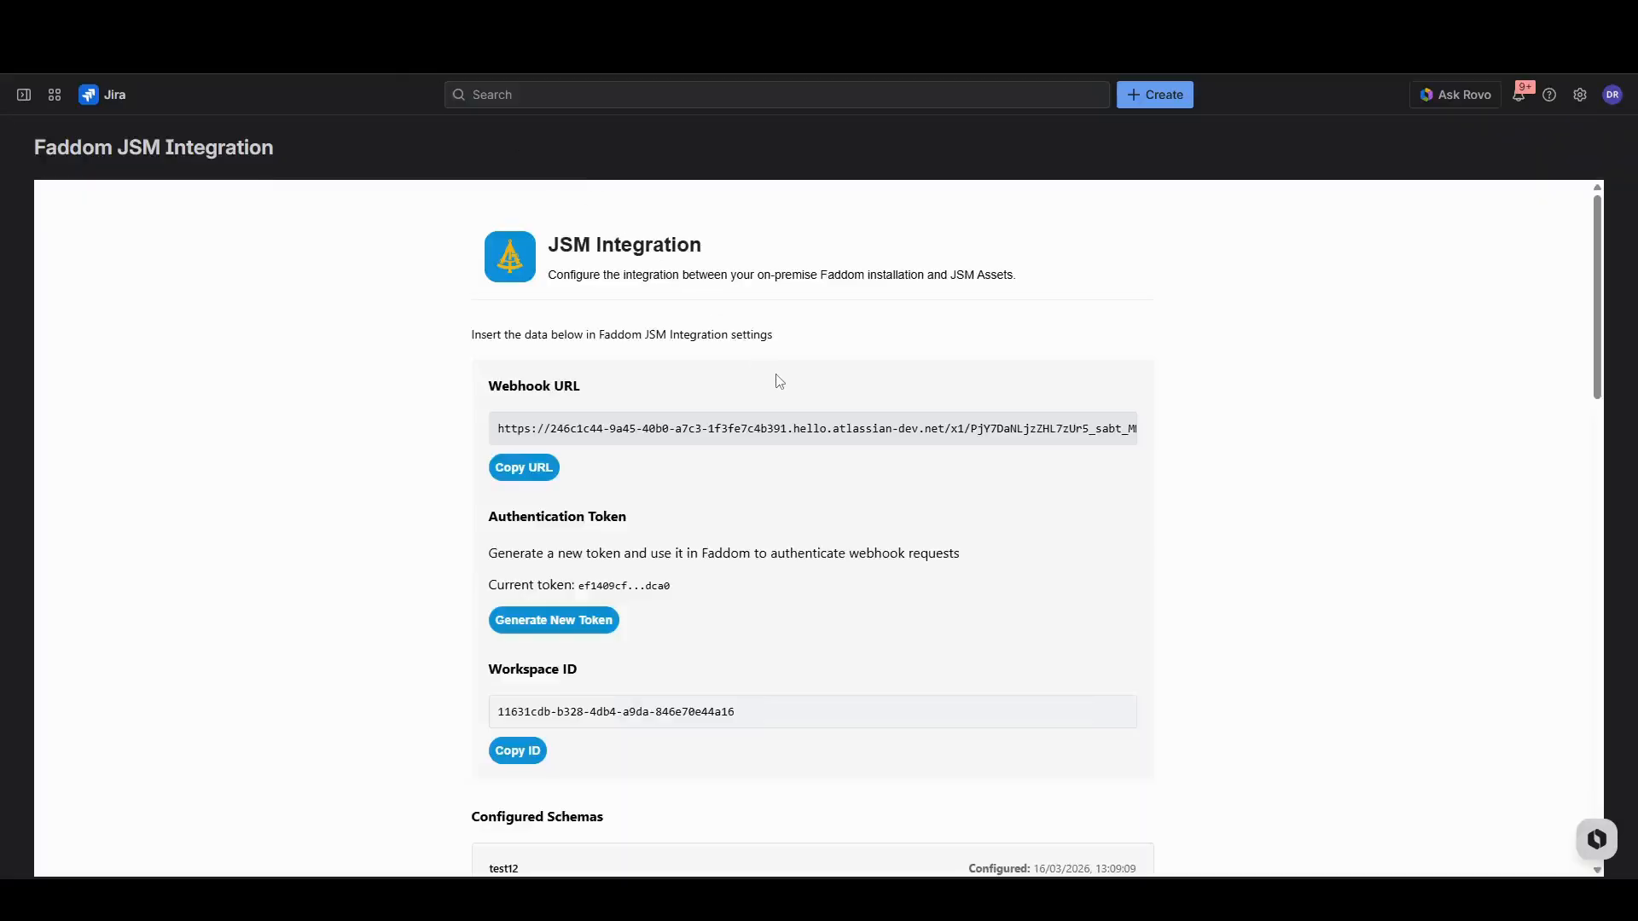
# Copy the Faddom schema's import ID from Jira's configured schemas and paste it as the Import ID in Faddom's JSM integration.
pyautogui.scroll(-6, 775, 380)
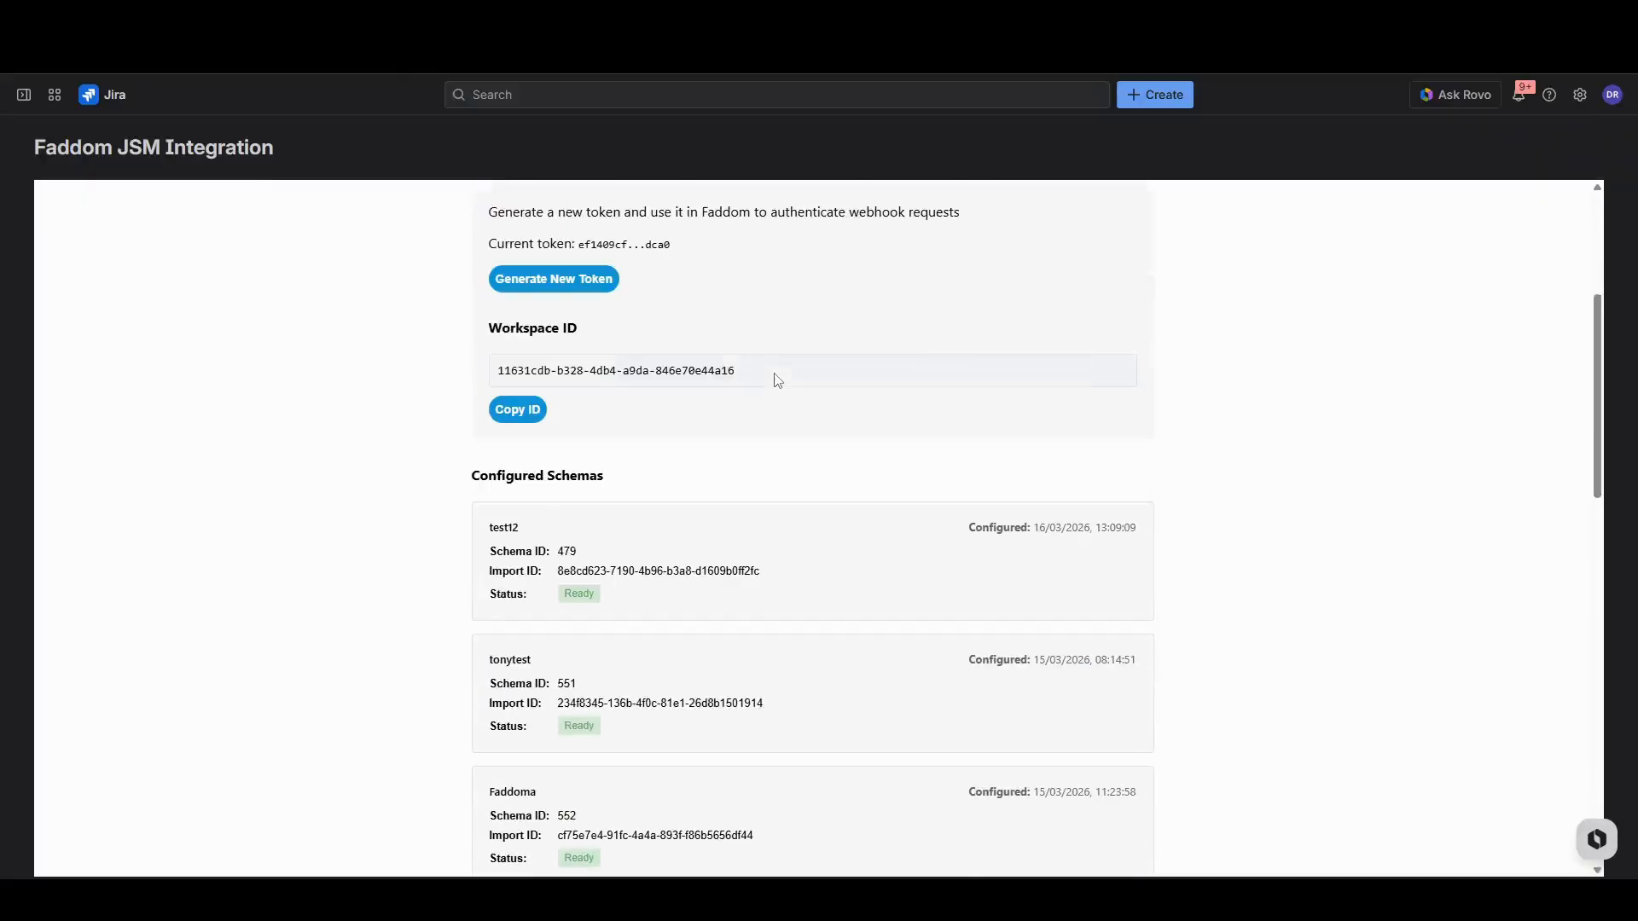
pyautogui.scroll(-1, 774, 381)
pyautogui.moveTo(461, 229); pyautogui.dragTo(589, 222)
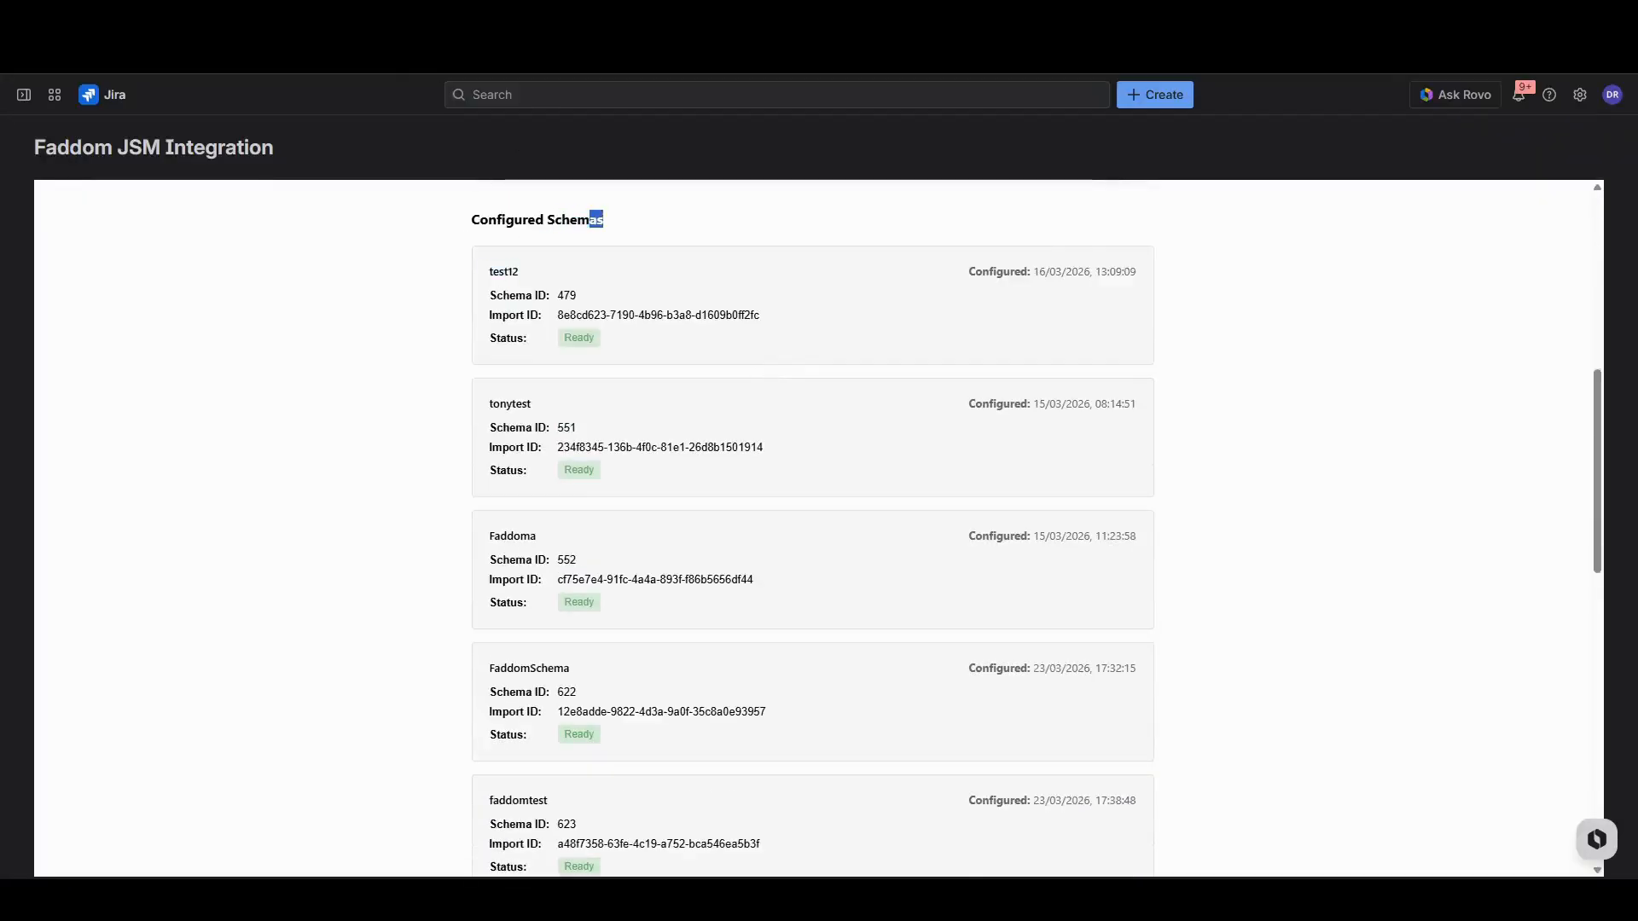
pyautogui.tripleClick(595, 222)
pyautogui.click(1162, 346)
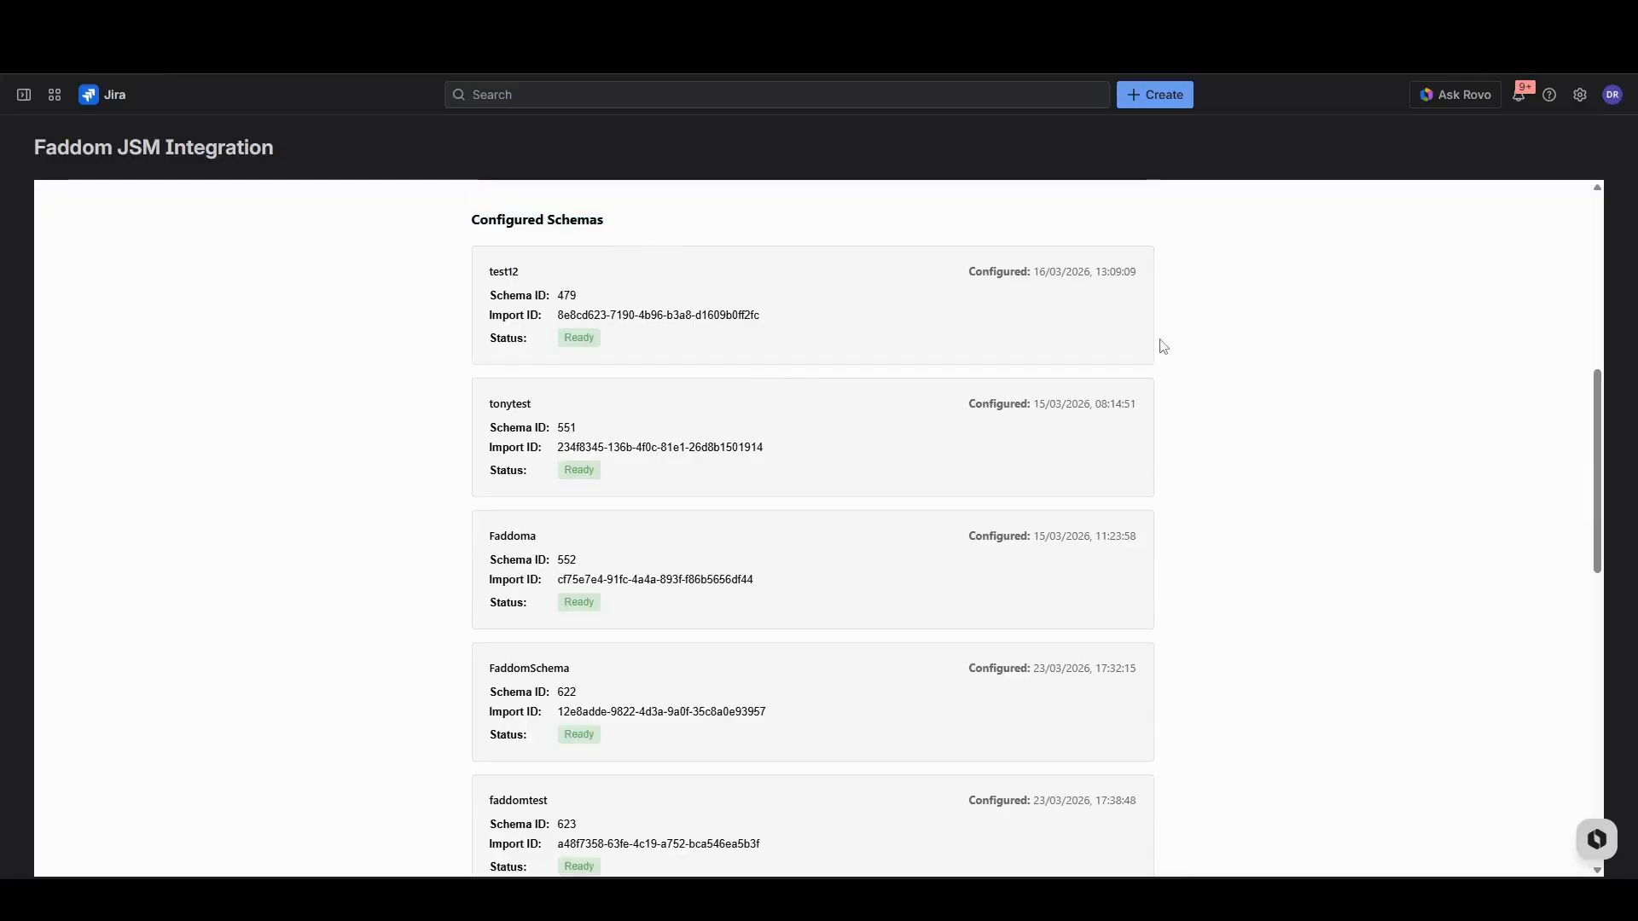
pyautogui.scroll(-10, 804, 325)
pyautogui.scroll(-3, 851, 373)
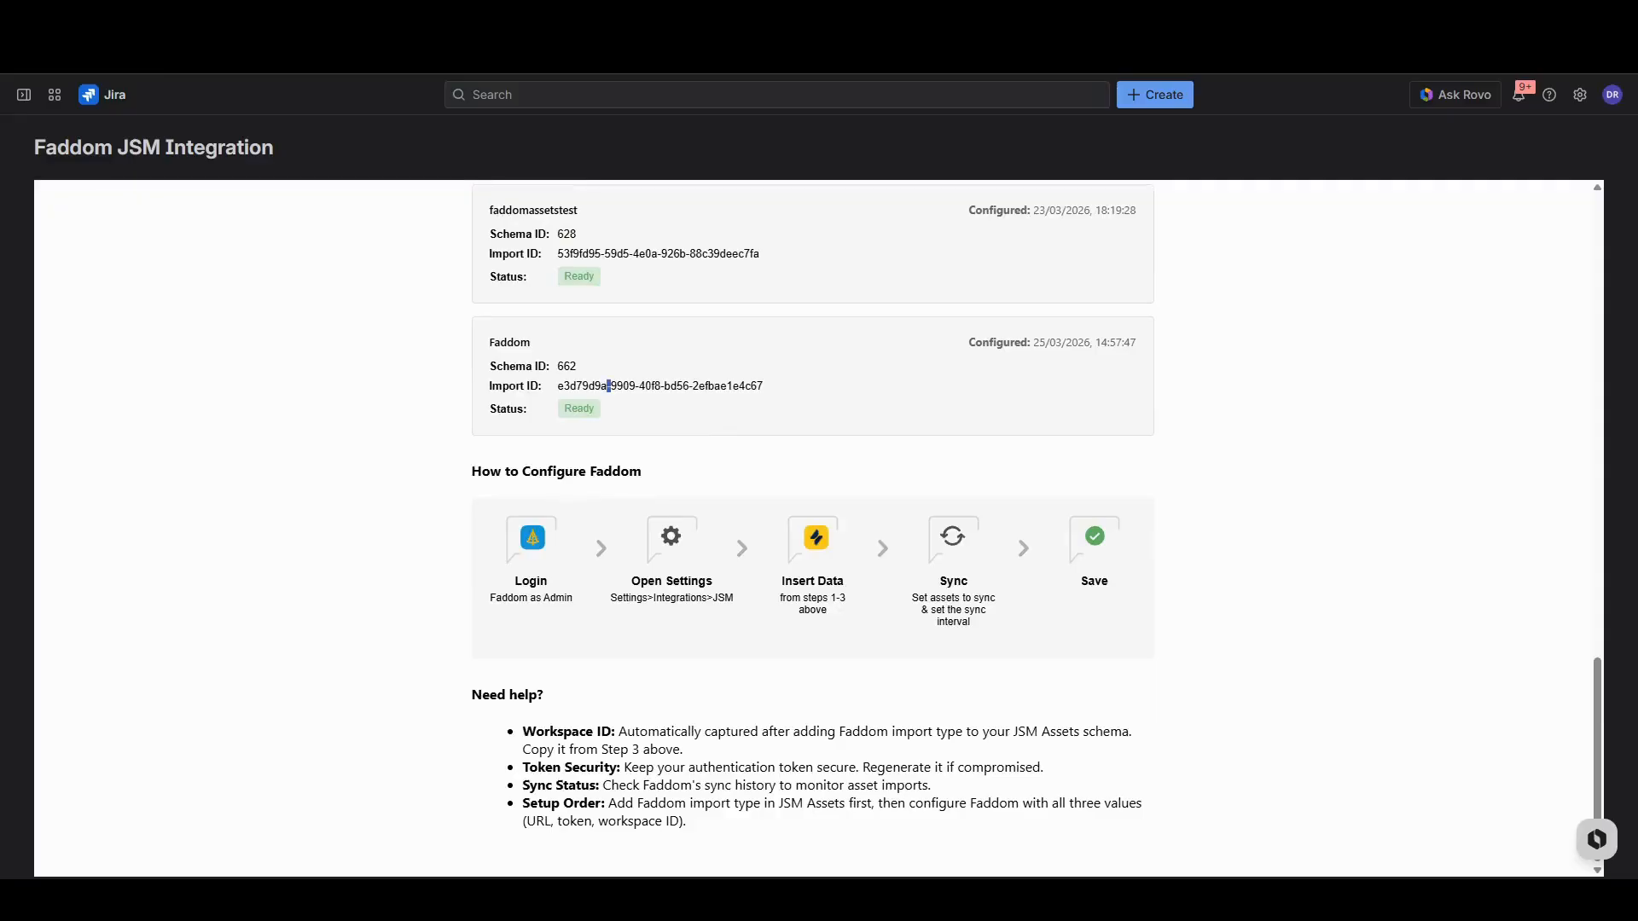
pyautogui.tripleClick(607, 385)
pyautogui.hotkey('ctrl', 'c')
pyautogui.click(529, 17)
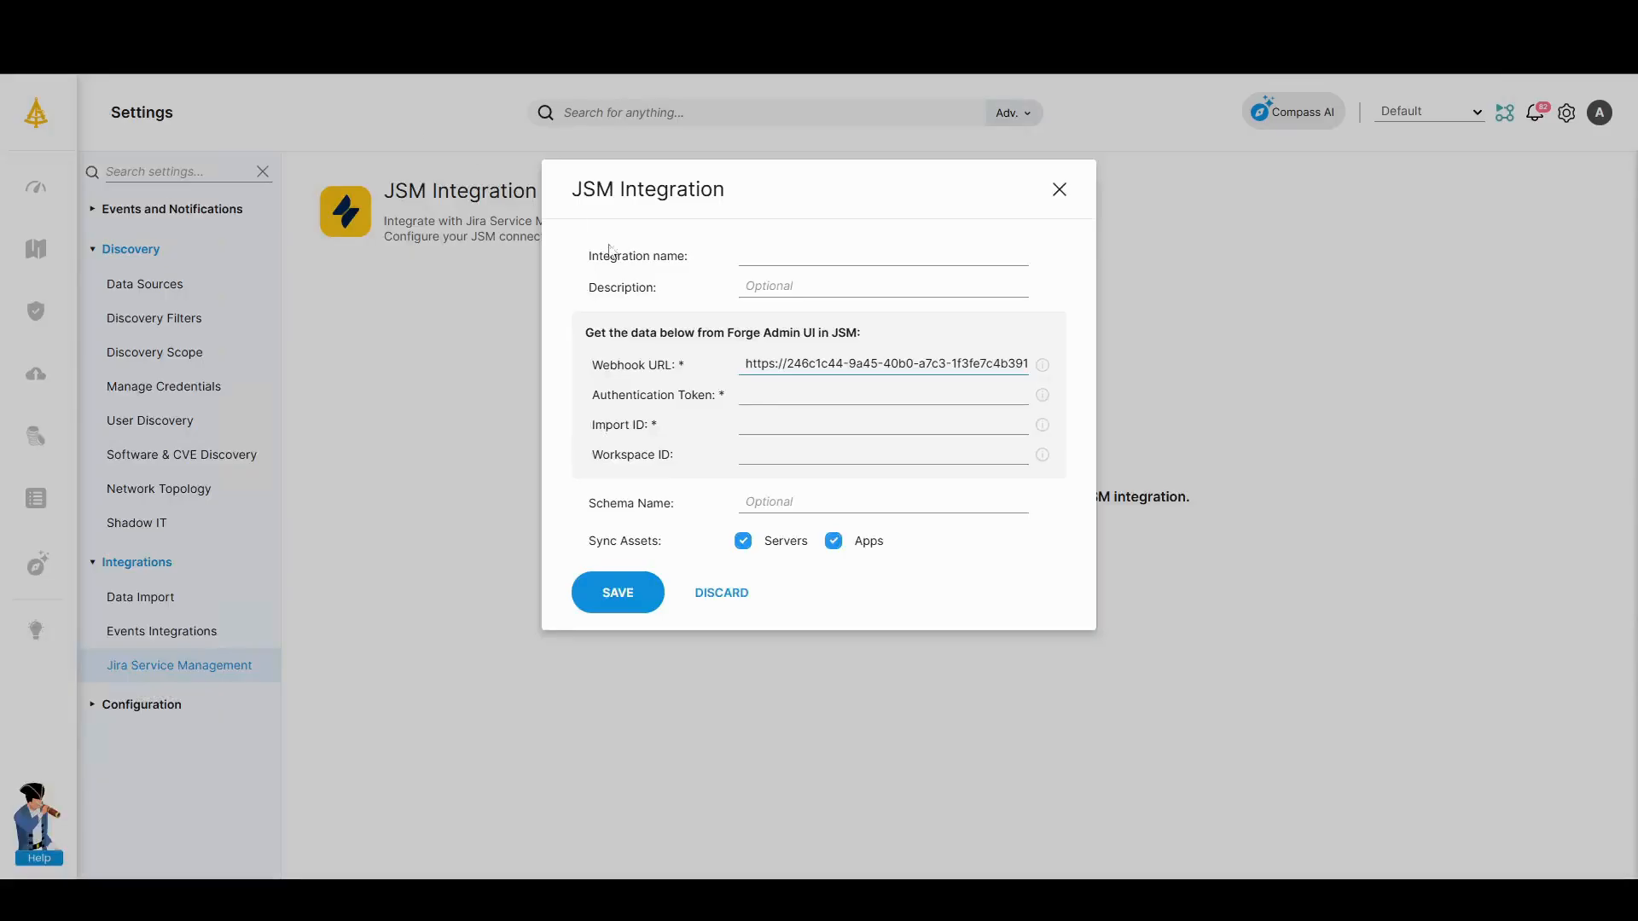
pyautogui.click(819, 424)
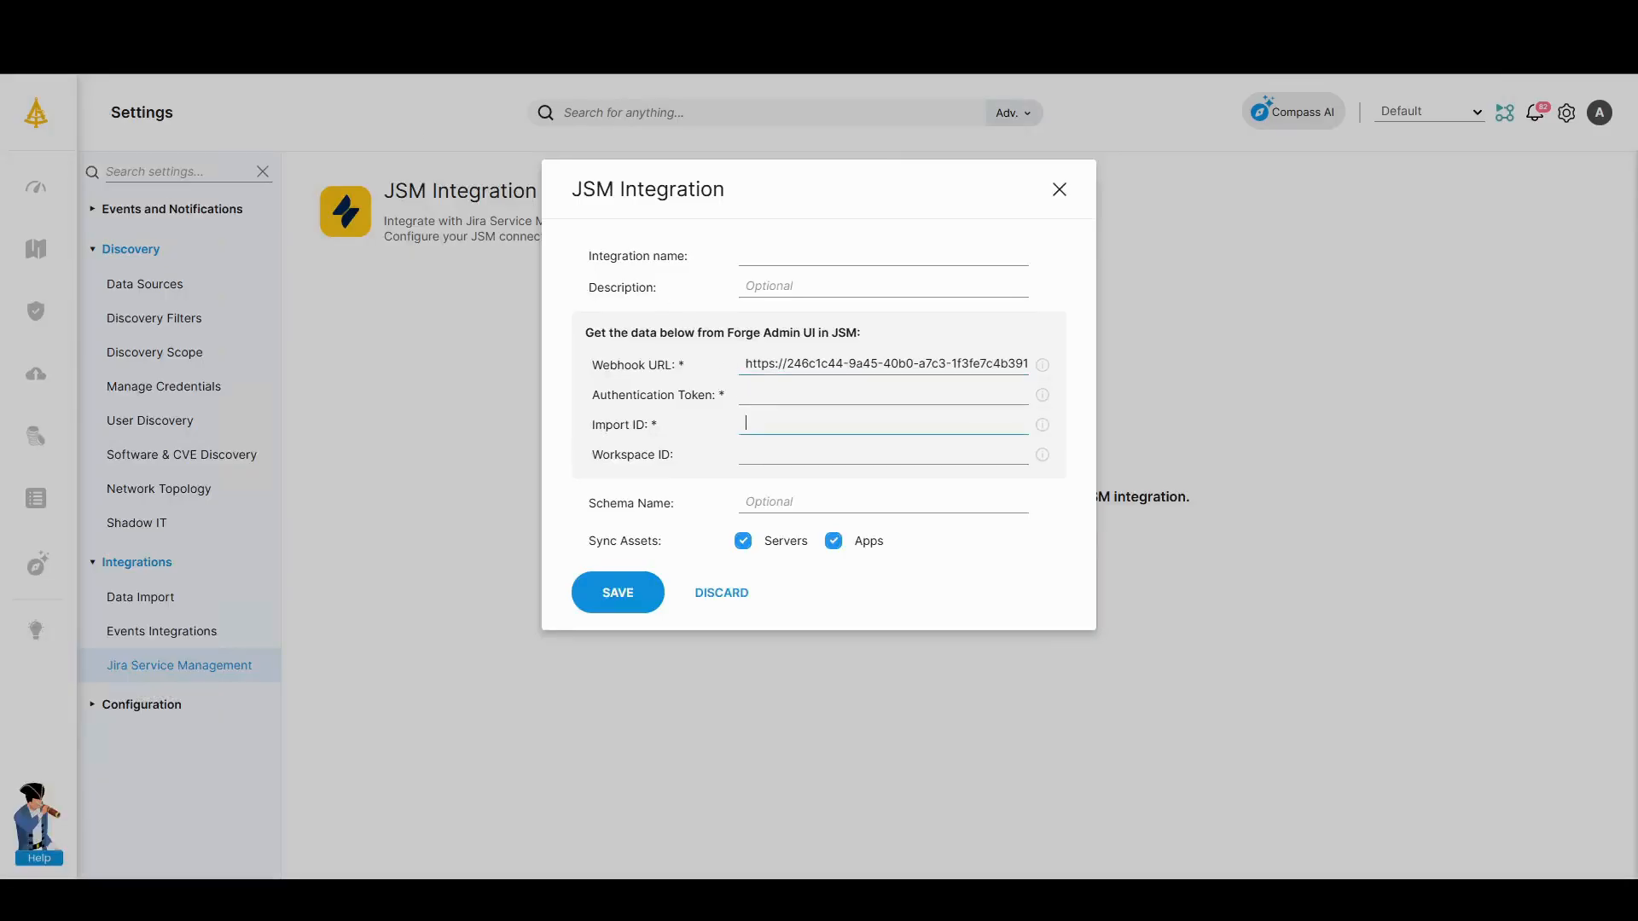
pyautogui.hotkey('ctrl', 'v')
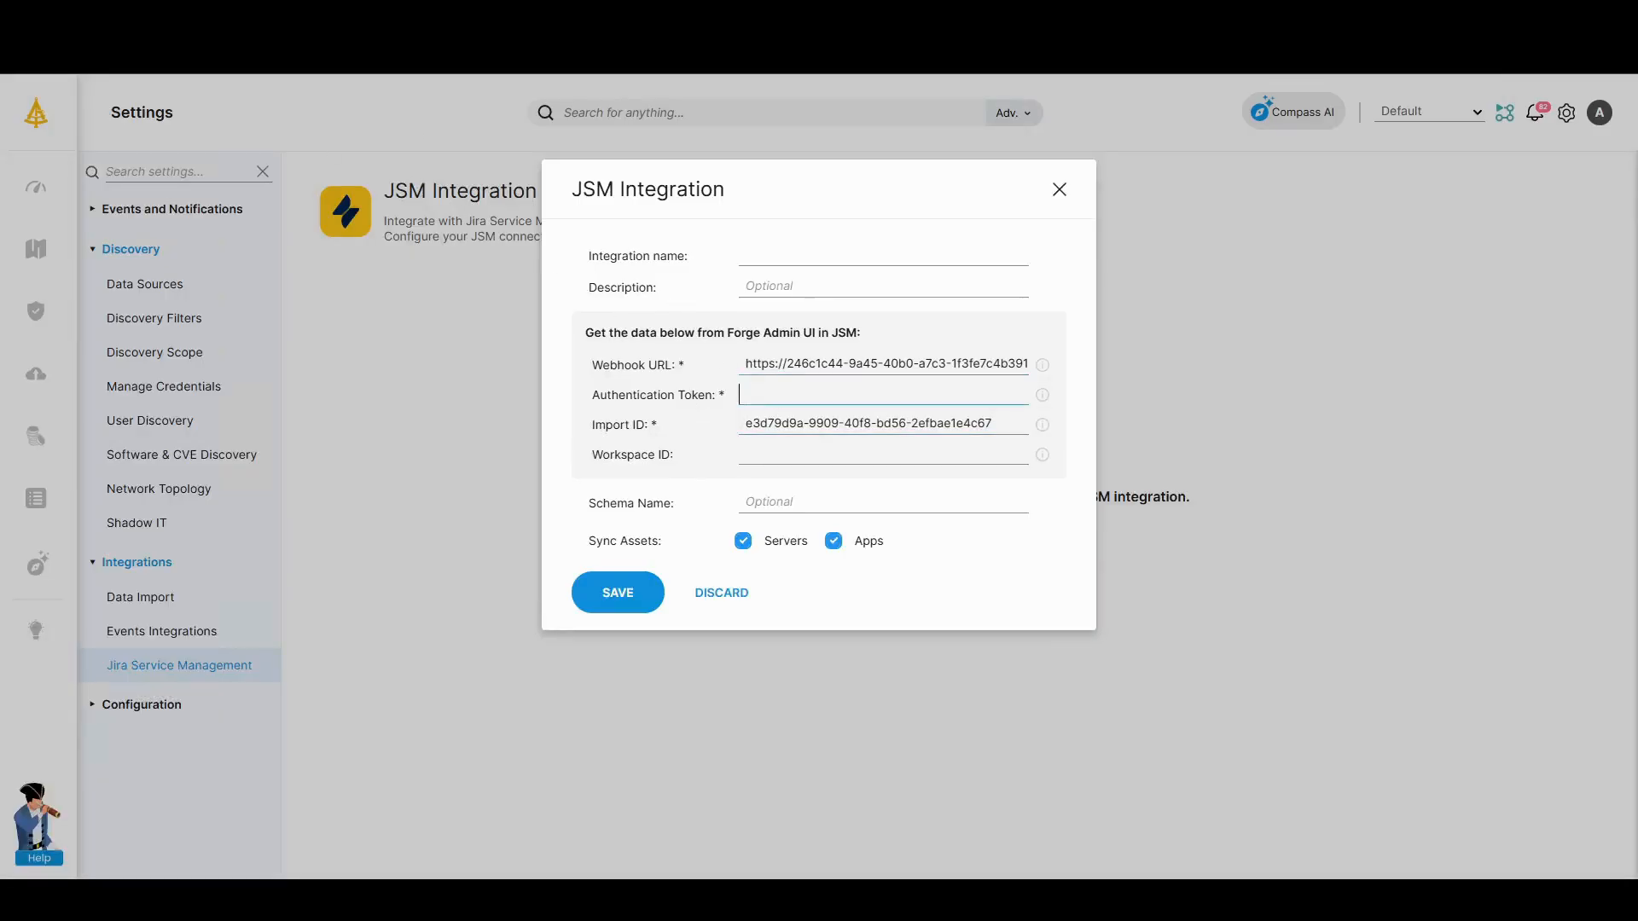
# Generate a new authentication token on Jira's Faddom JSM Integration page and paste it as the Authentication Token in Faddom's JSM integration.
pyautogui.hotkey('alt', 'Tab')
pyautogui.scroll(18, 652, 484)
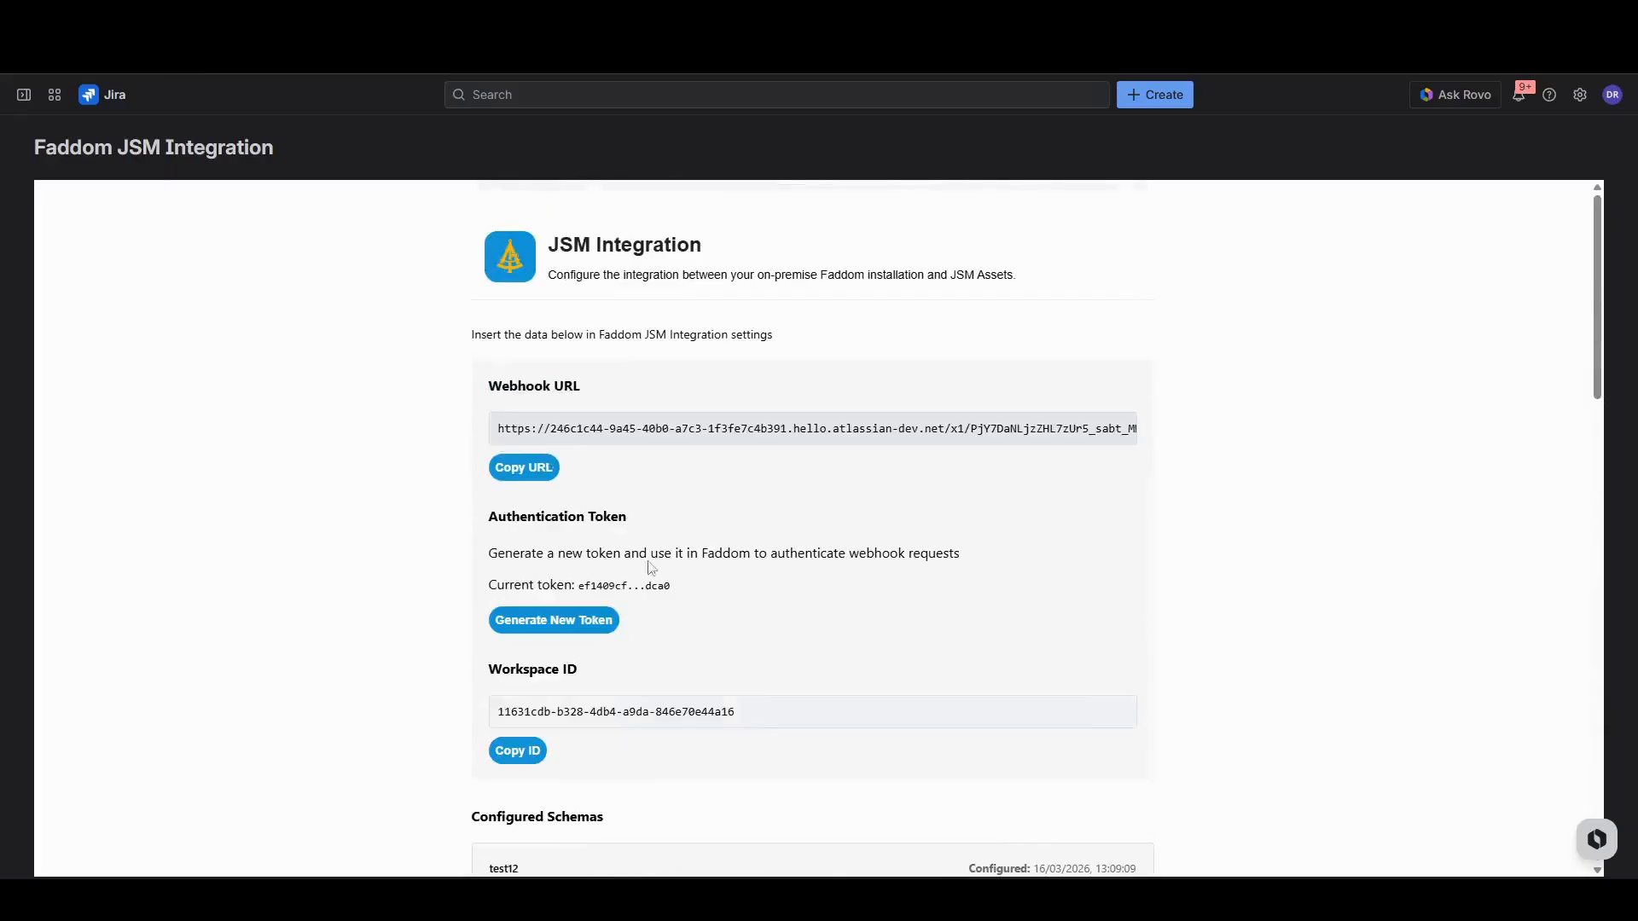
pyautogui.click(576, 624)
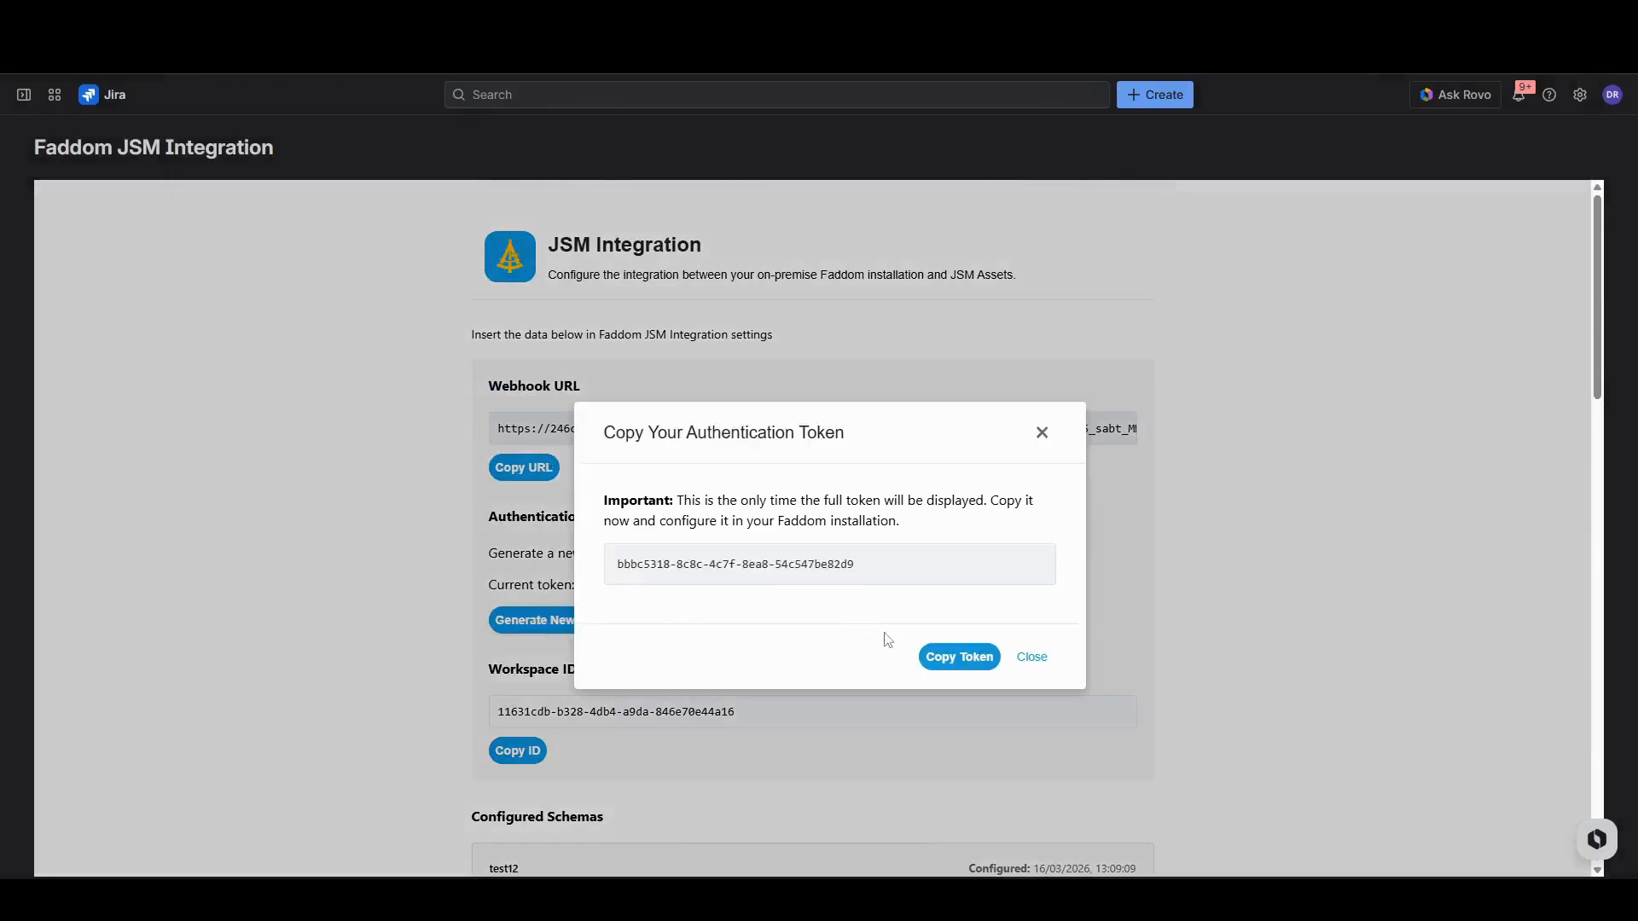
pyautogui.click(951, 662)
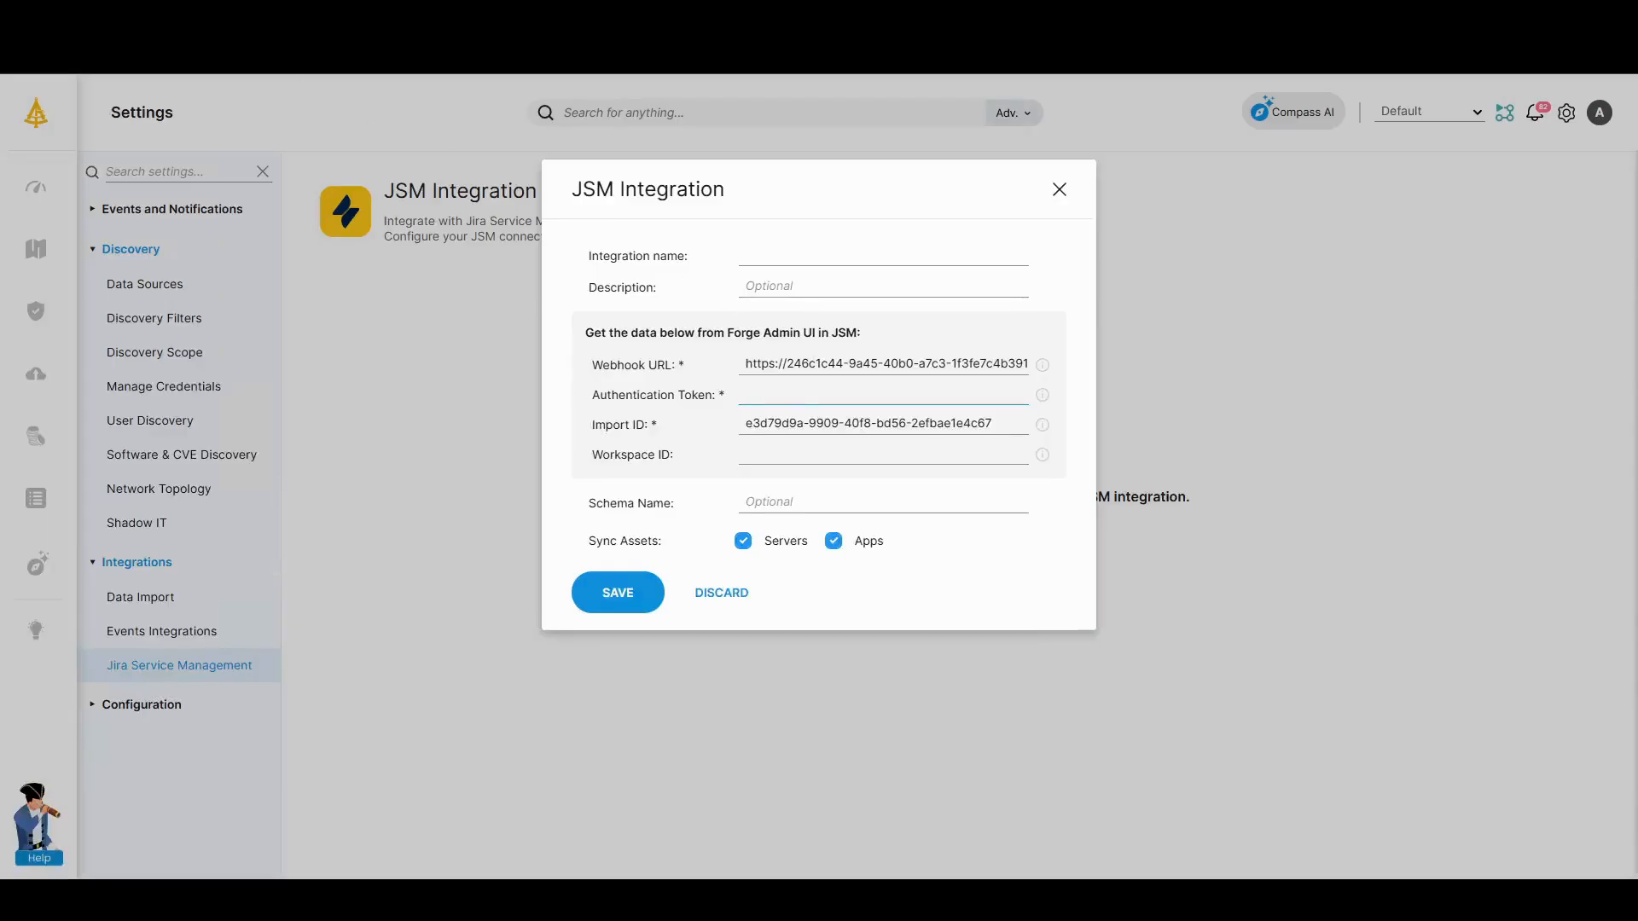
pyautogui.hotkey('ctrl', 'v')
# Name the integration "Faddom Asset Snyc", leave the description, workspace ID and schema name empty, and save it.
pyautogui.click(802, 255)
pyautogui.write('Faddom Asset Snyc')
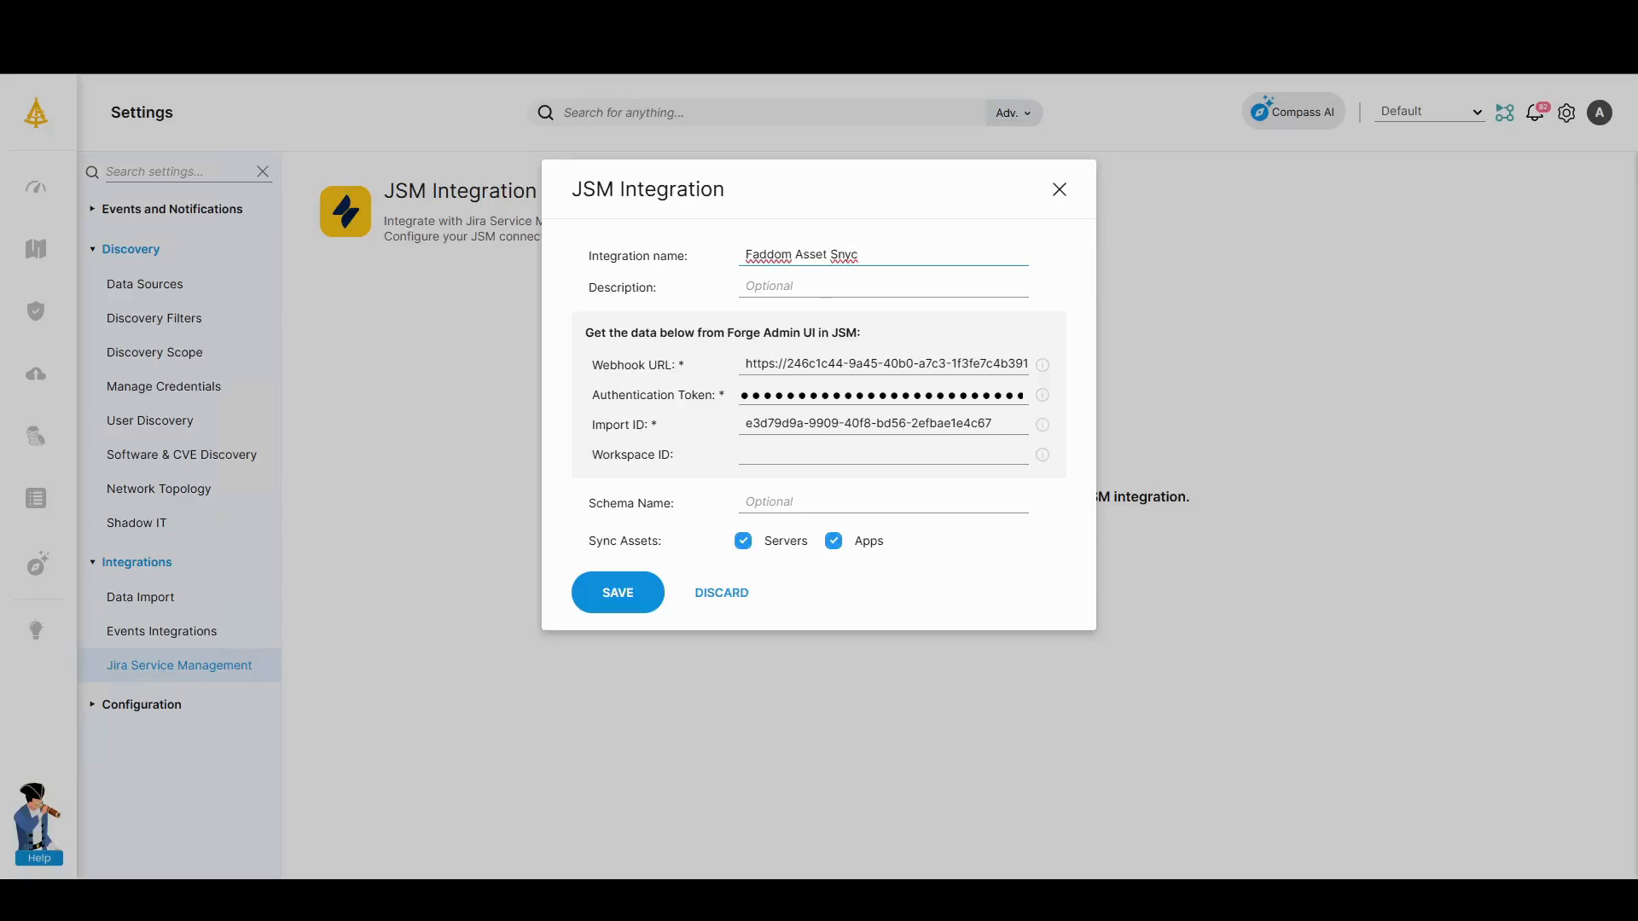
pyautogui.click(824, 284)
pyautogui.click(754, 456)
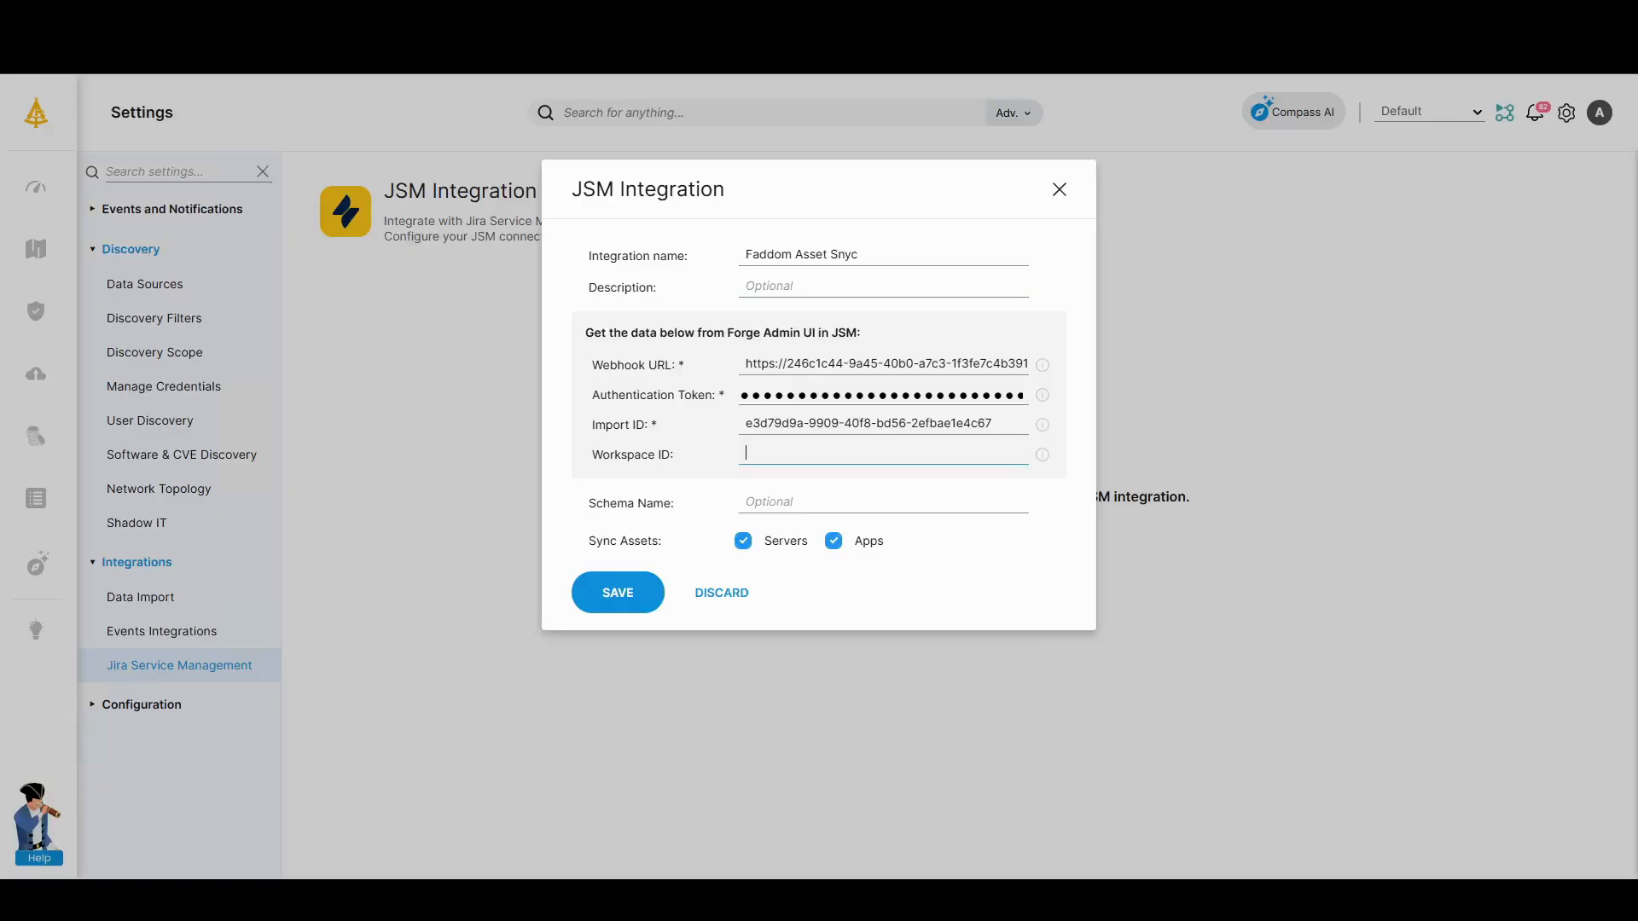
pyautogui.press('Tab')
pyautogui.click(632, 599)
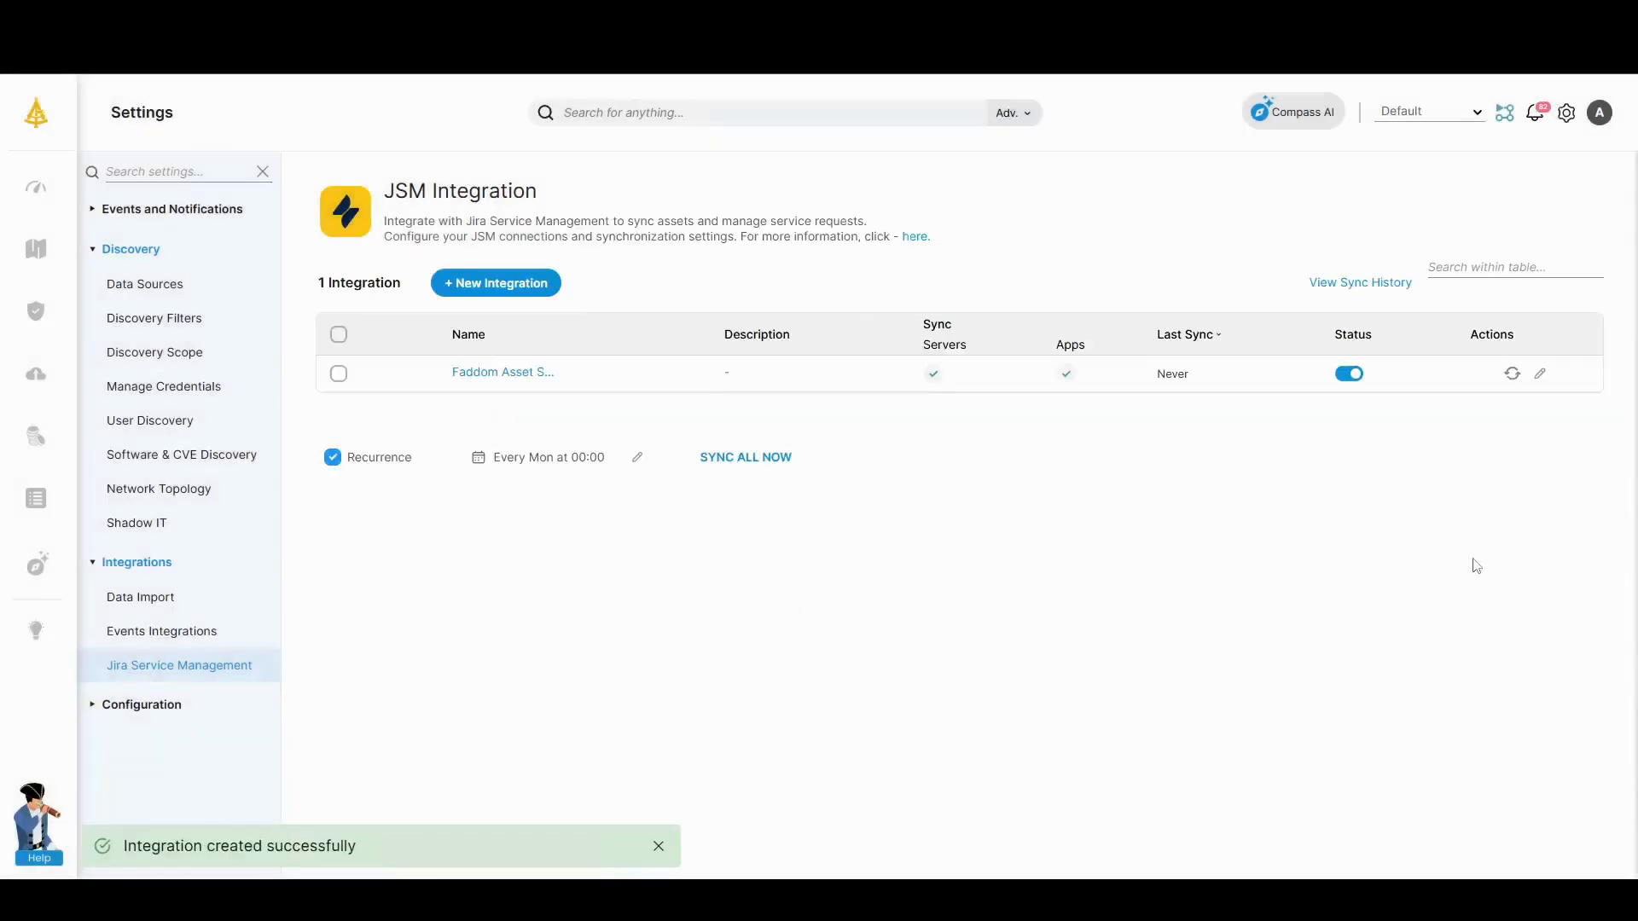
# Run a manual sync of the Faddom Asset Snyc integration and review its entry in the sync history.
pyautogui.click(1512, 374)
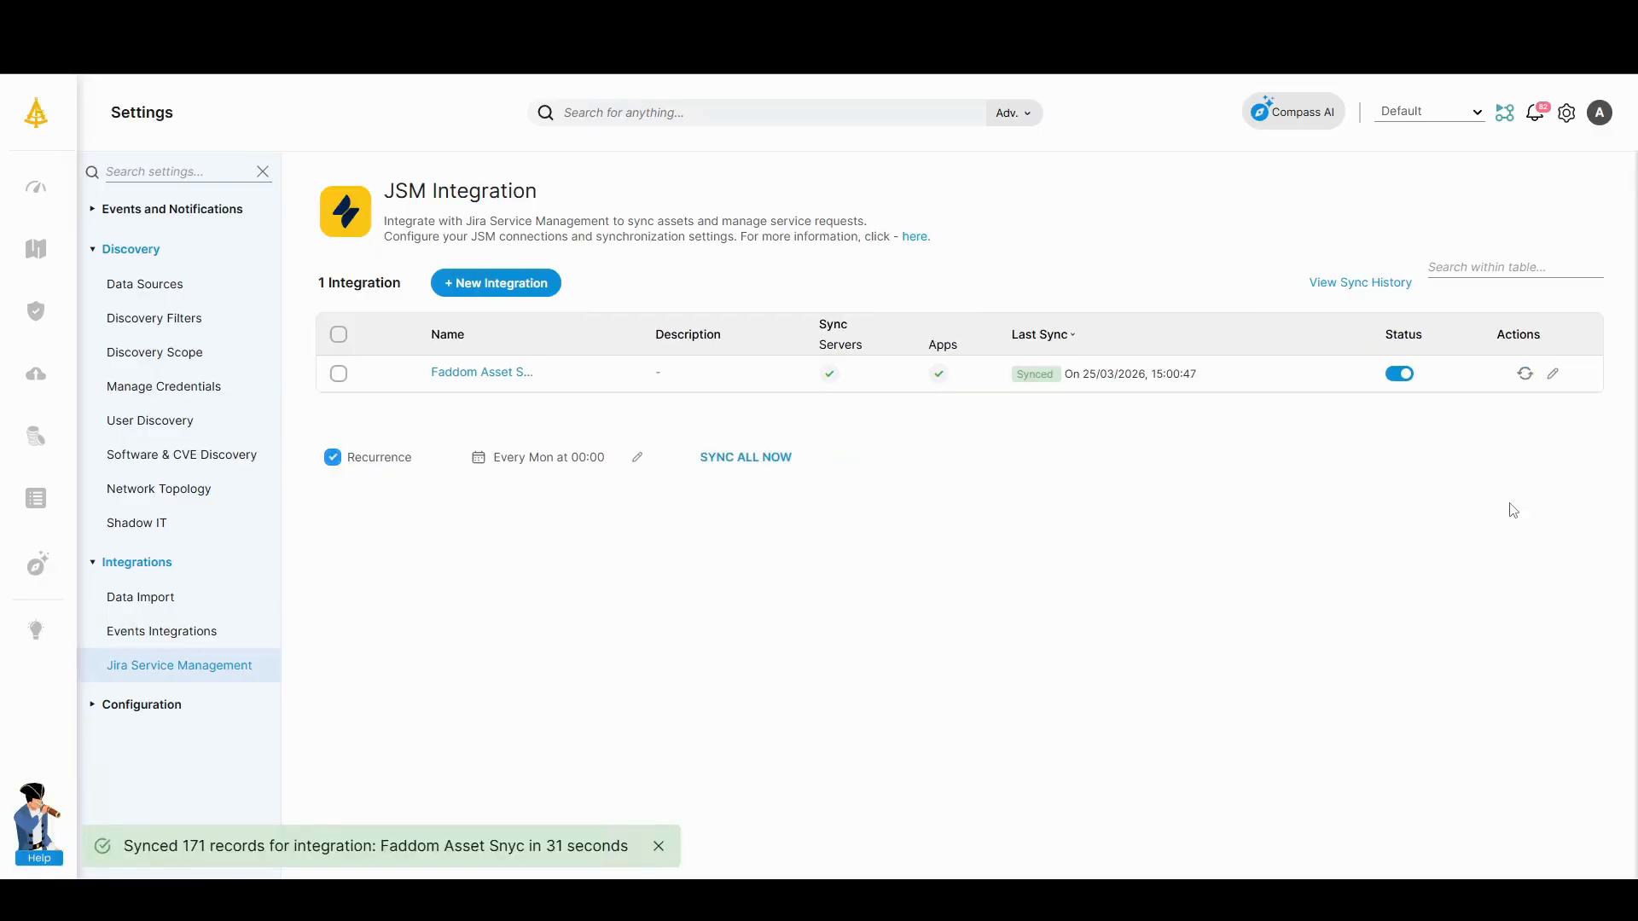
pyautogui.click(1360, 283)
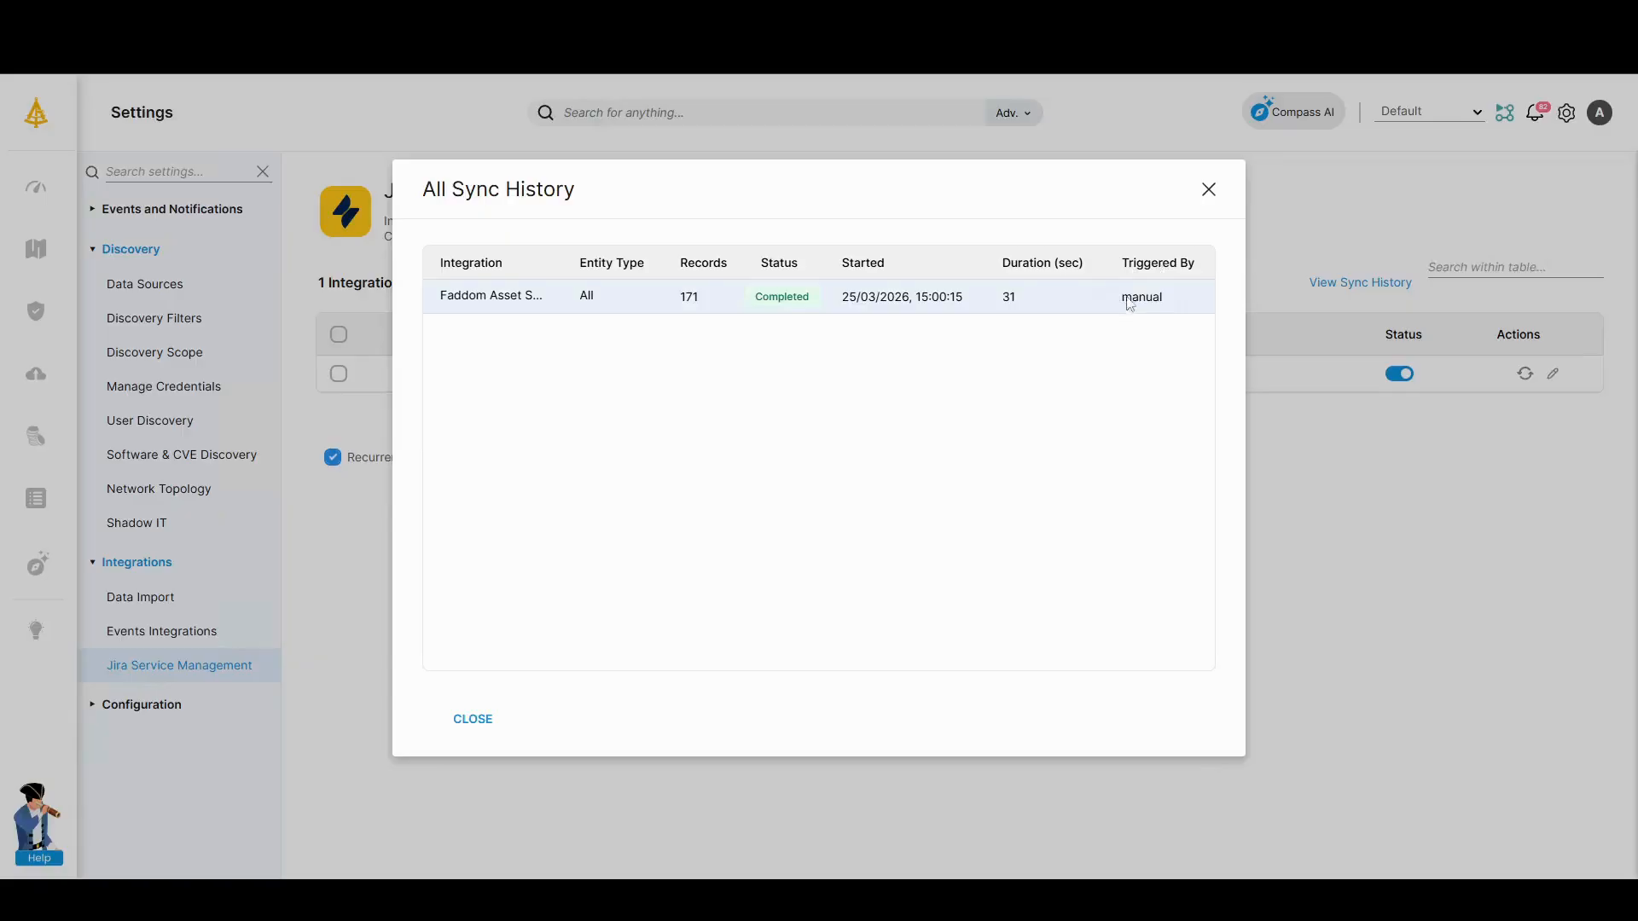
pyautogui.click(1210, 191)
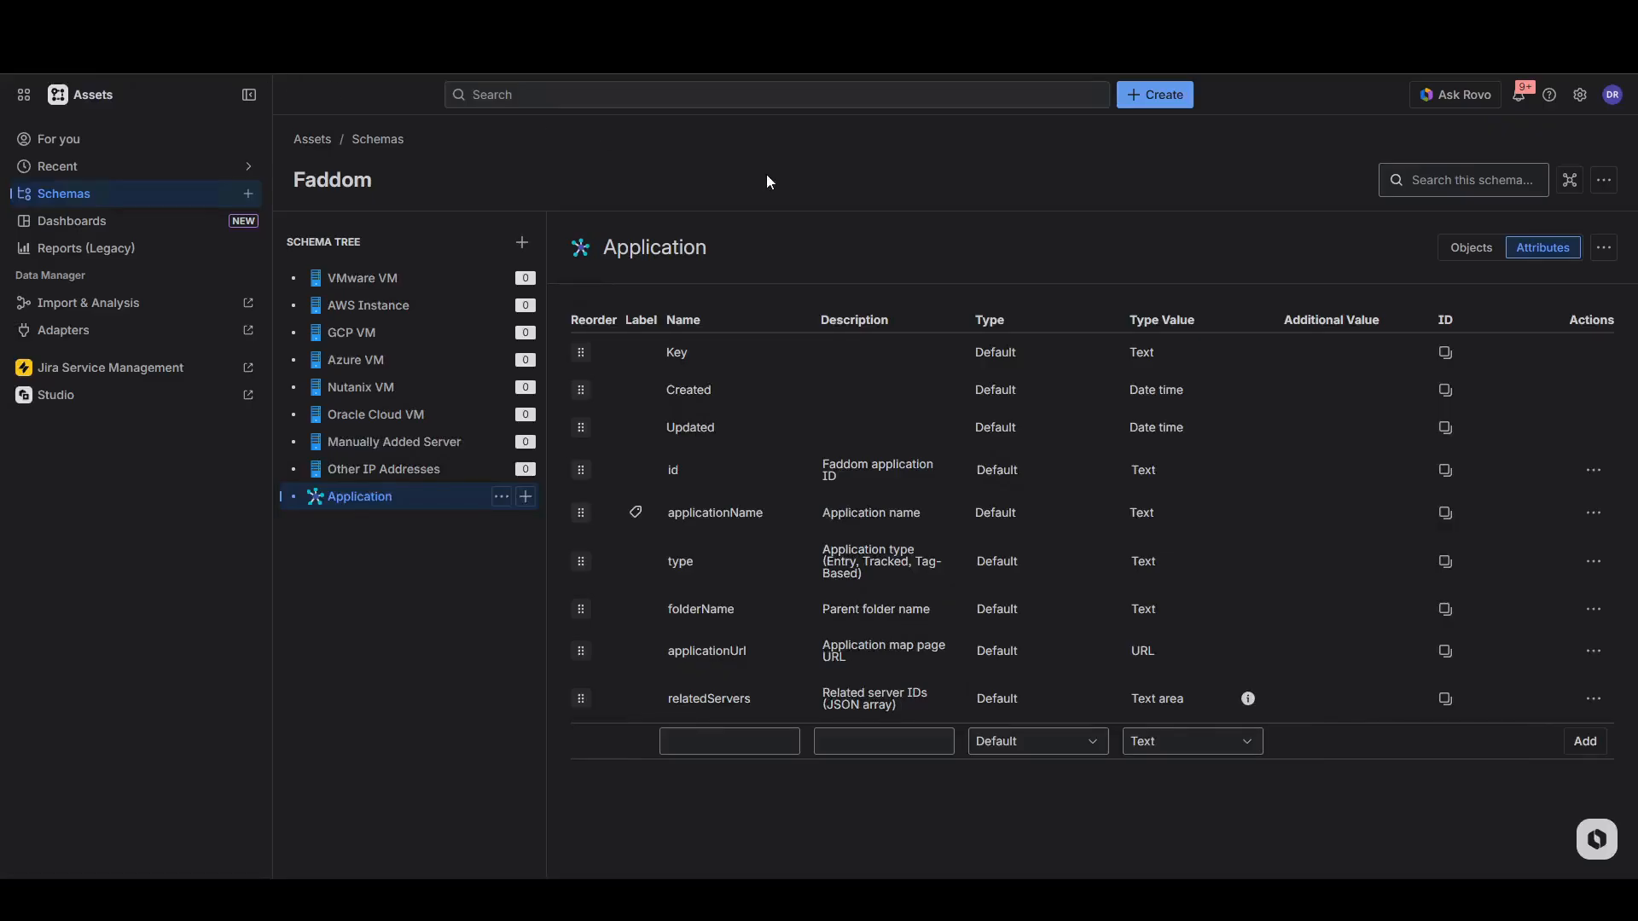
# Switch to Jira Assets, refresh the Faddom schema, look through the Application objects and open the details of 192.168.0.30.
pyautogui.press('F5')
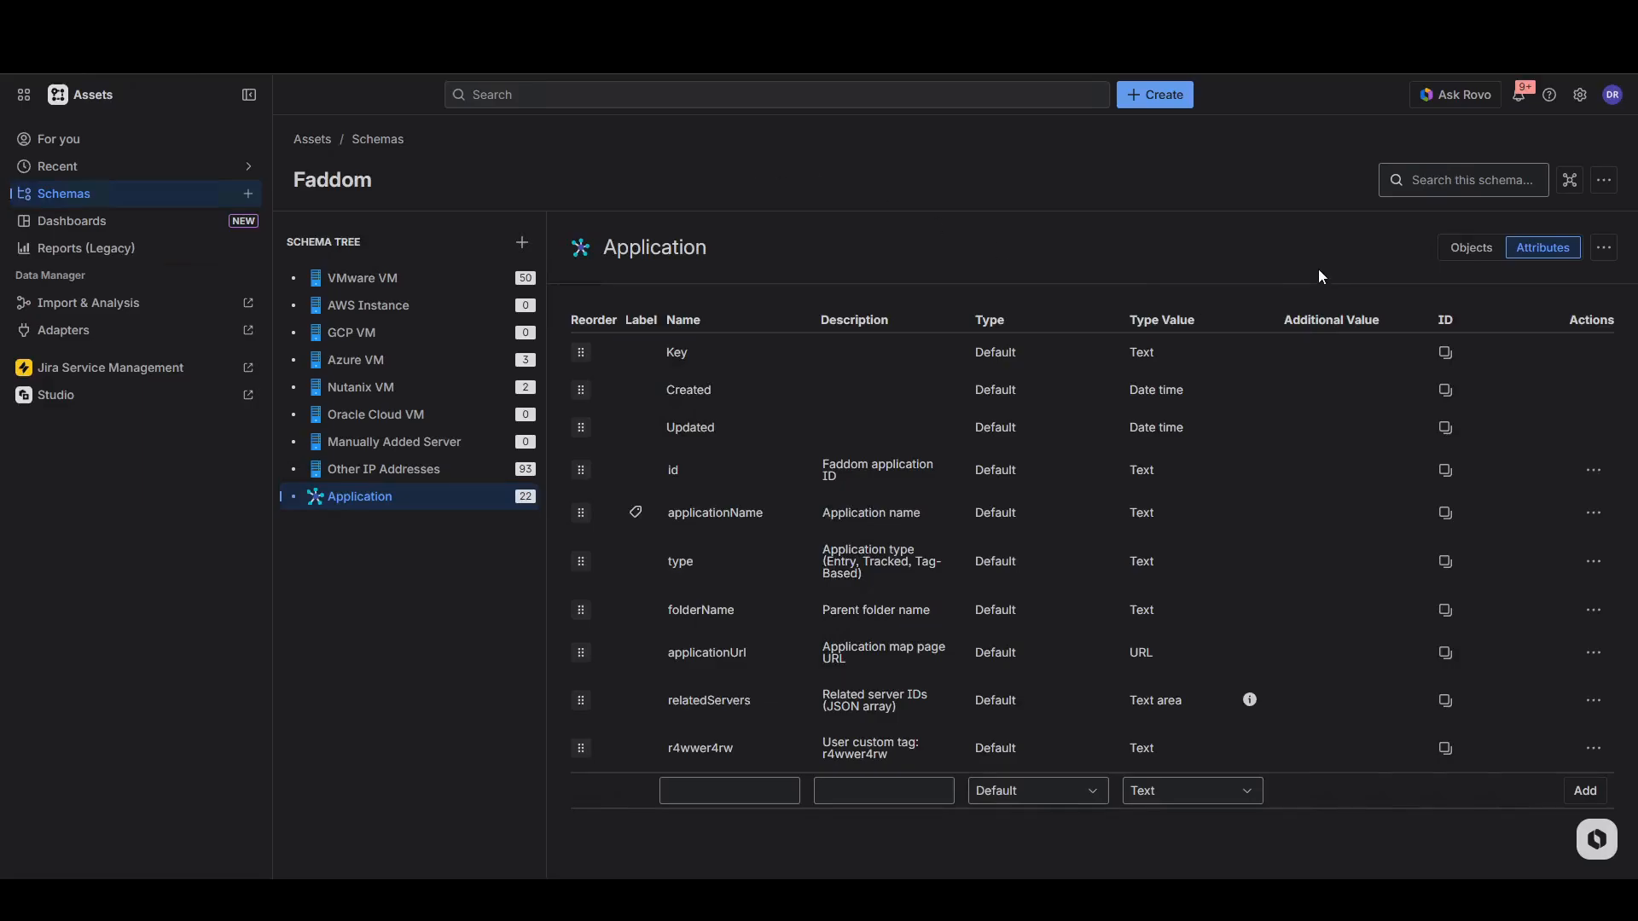
pyautogui.click(1466, 258)
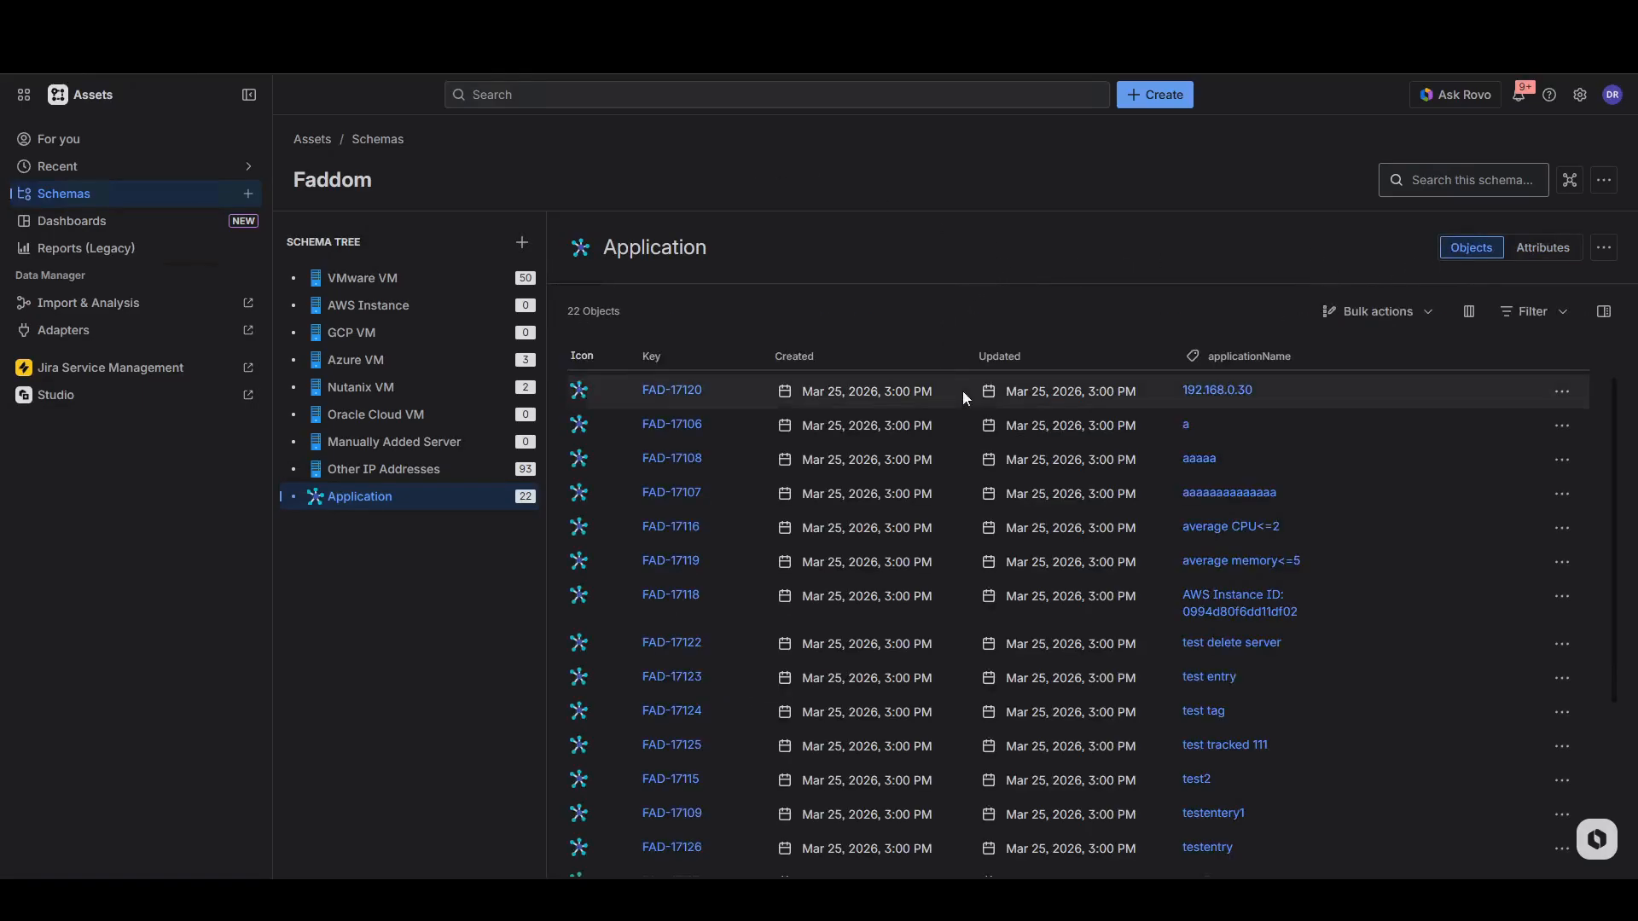
pyautogui.scroll(-3, 964, 392)
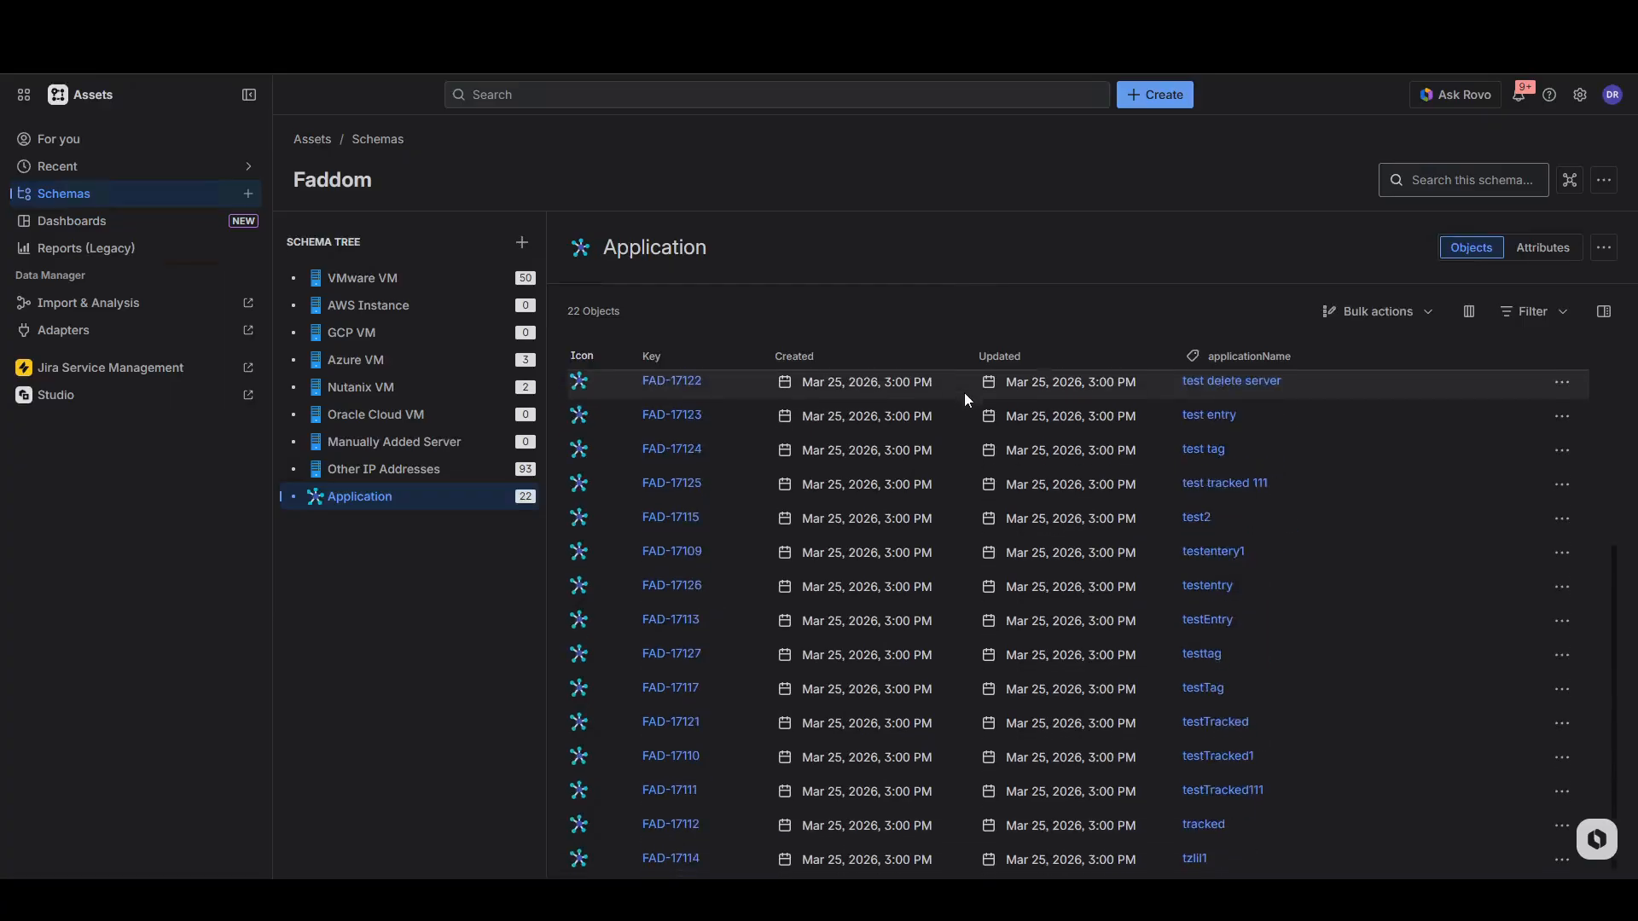
pyautogui.scroll(3, 1292, 652)
pyautogui.click(1213, 390)
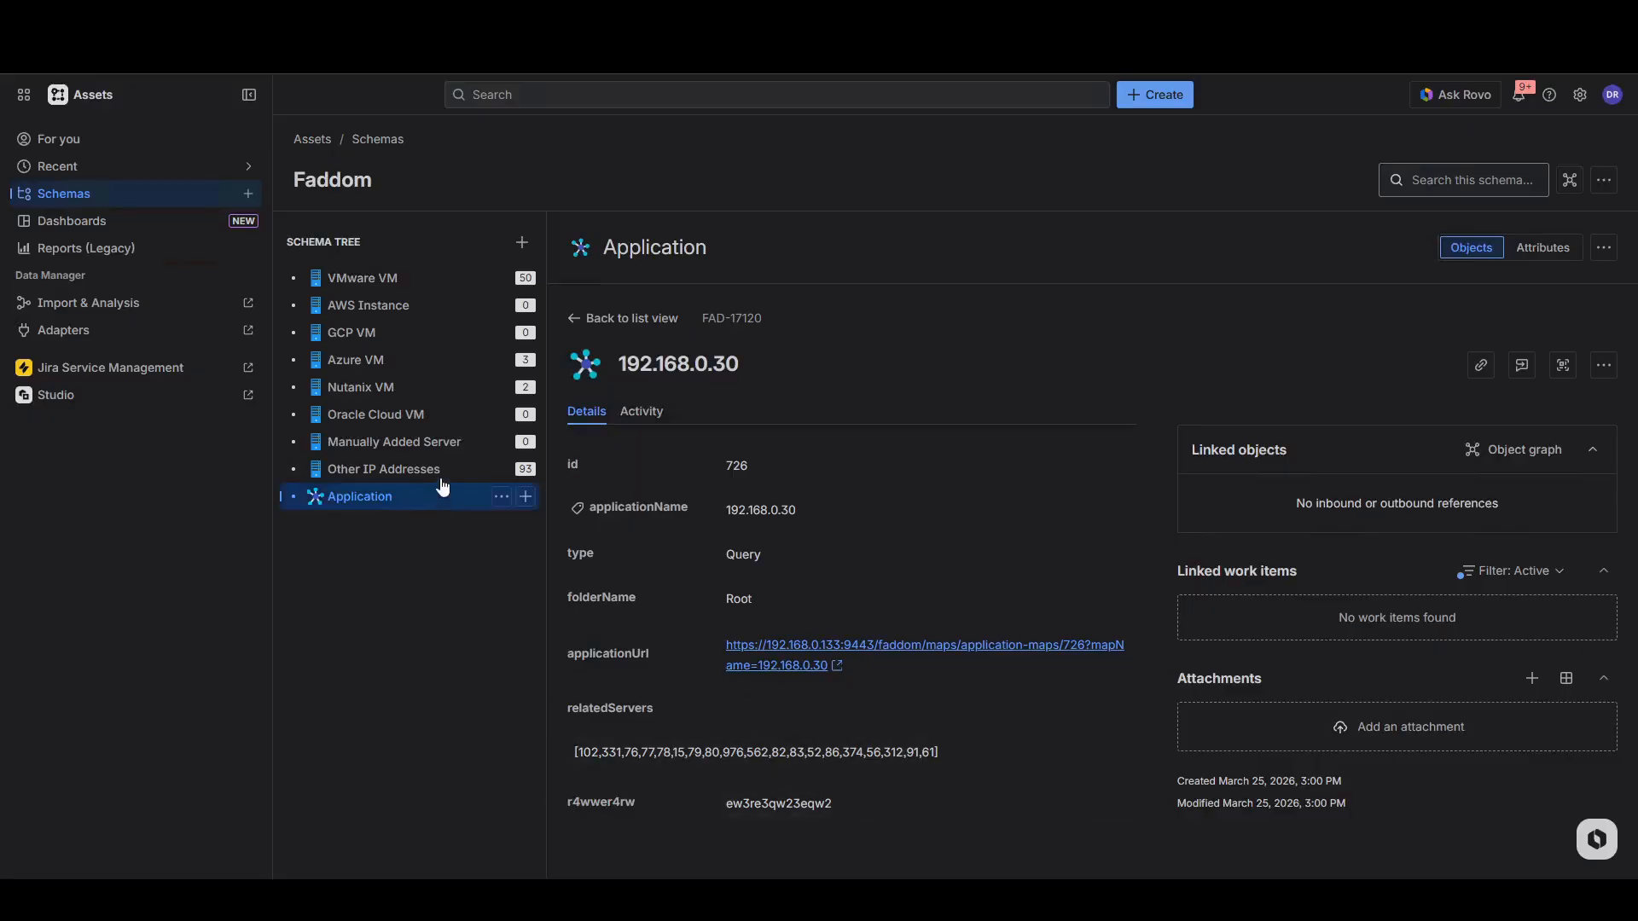
# List the VMware VM objects and examine the attributes, linked work items and attachments of 10.16.2.35.
pyautogui.click(408, 280)
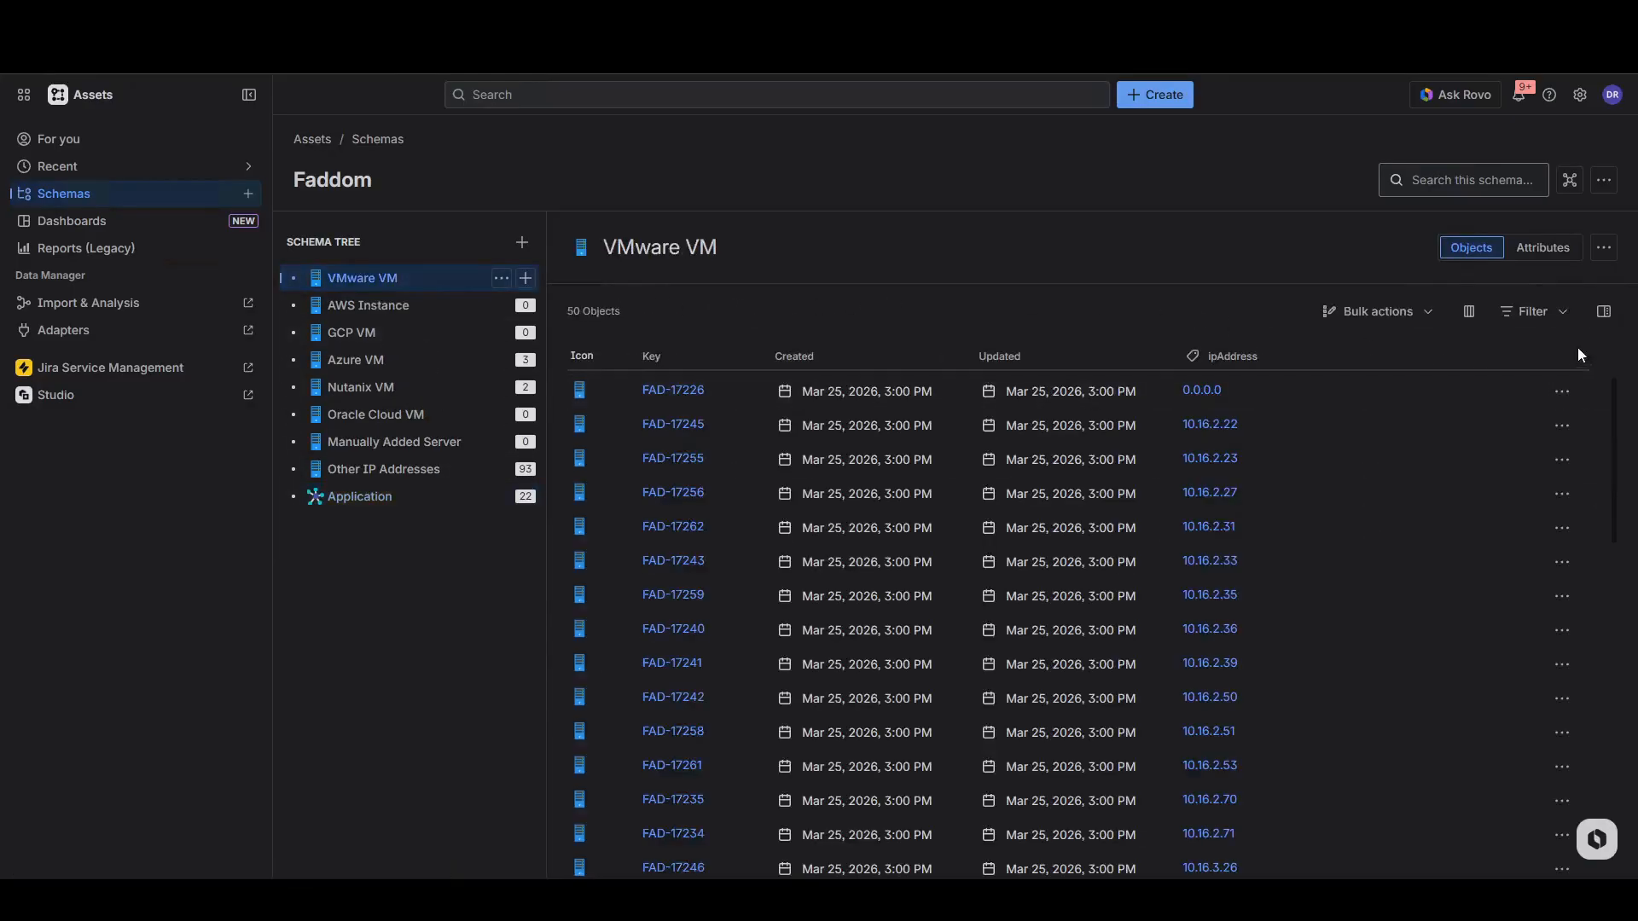
pyautogui.click(1232, 423)
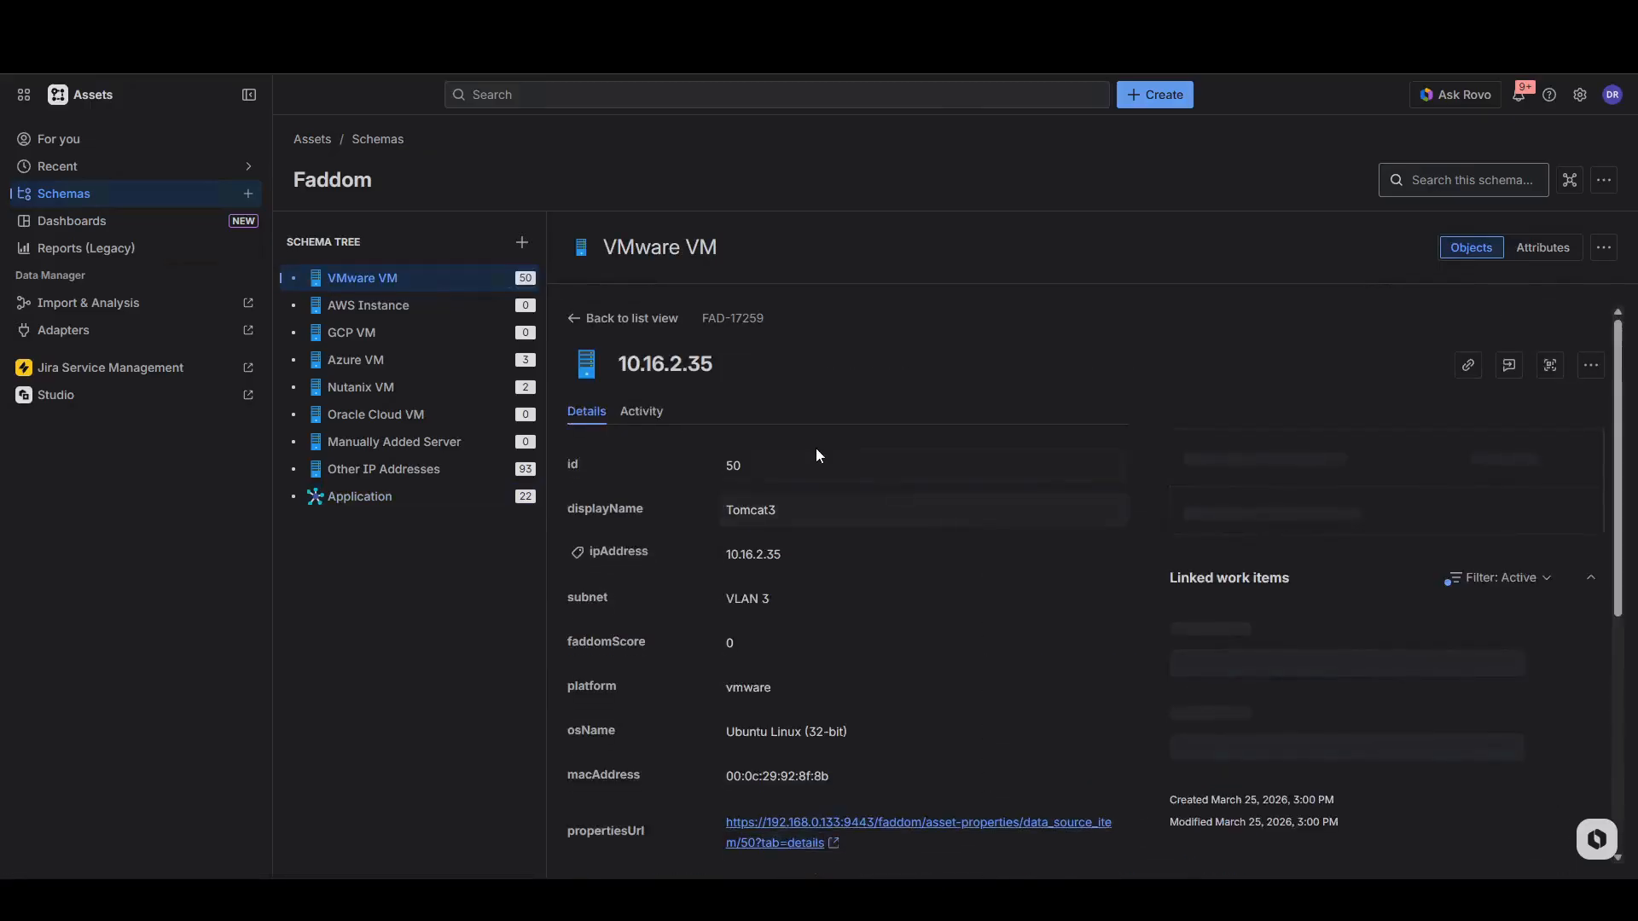
pyautogui.scroll(-3, 818, 451)
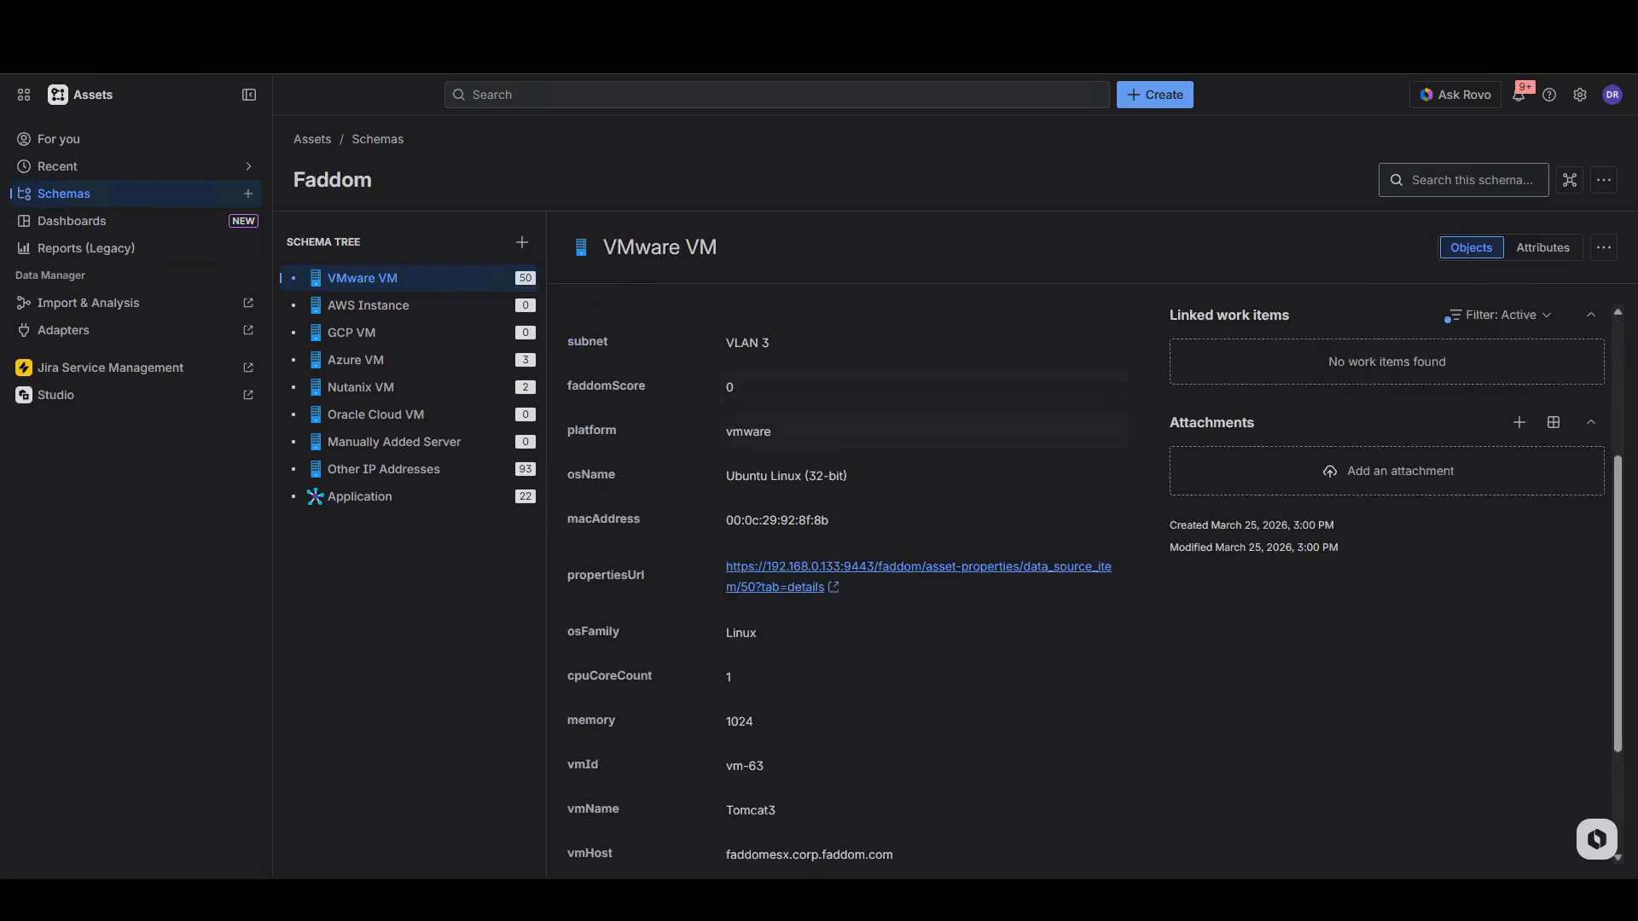
pyautogui.scroll(-2, 714, 463)
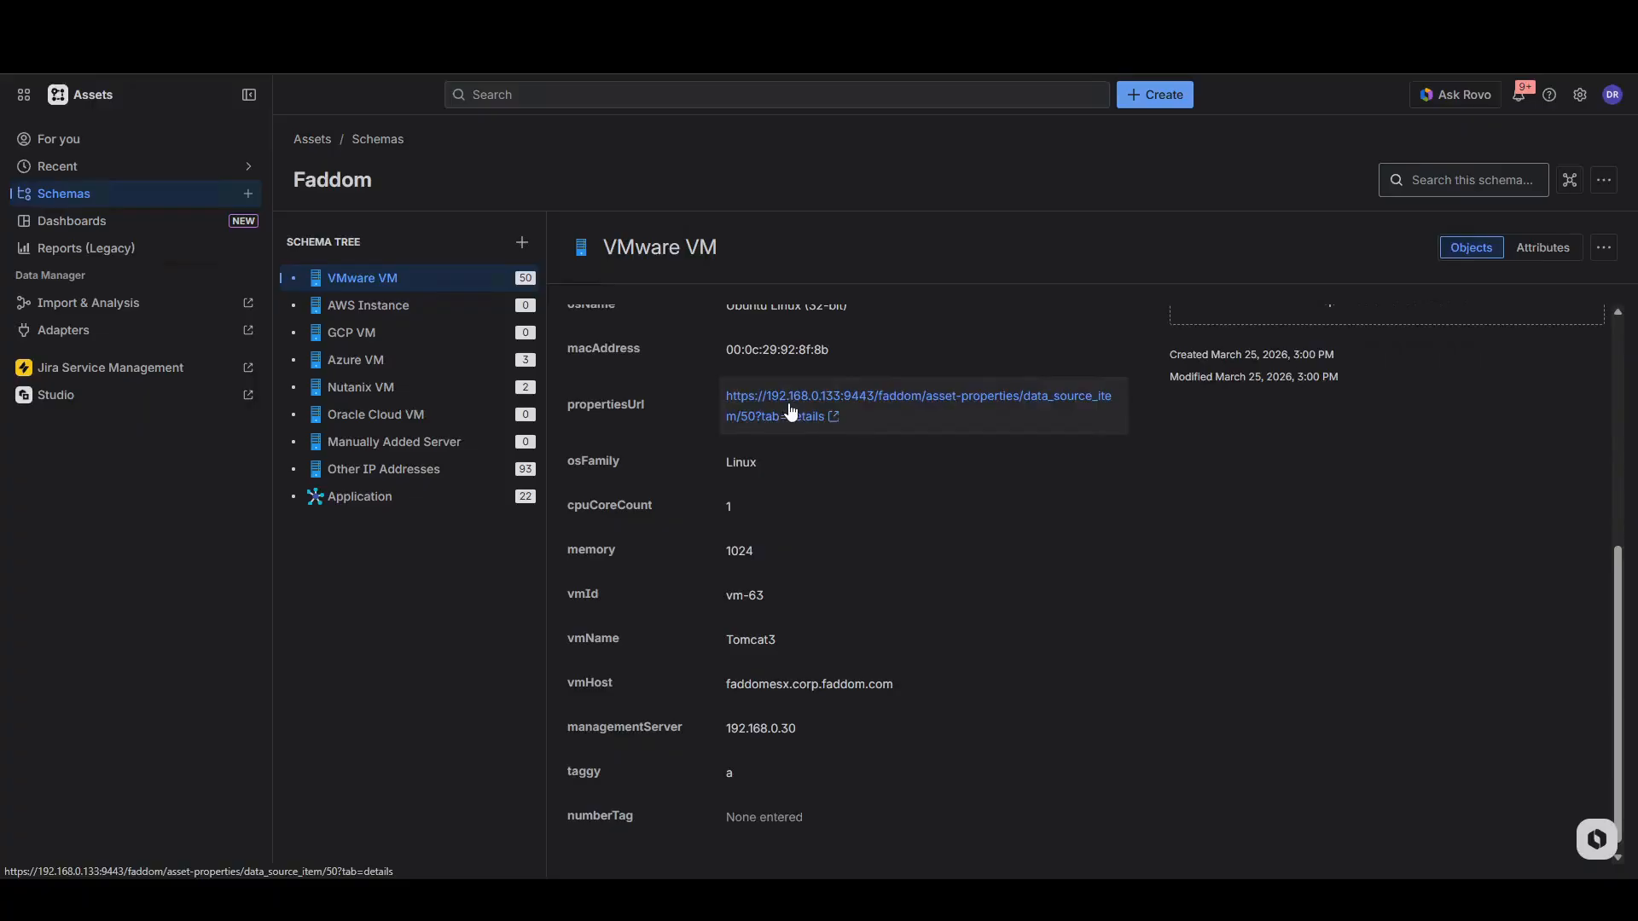
pyautogui.scroll(-1, 735, 554)
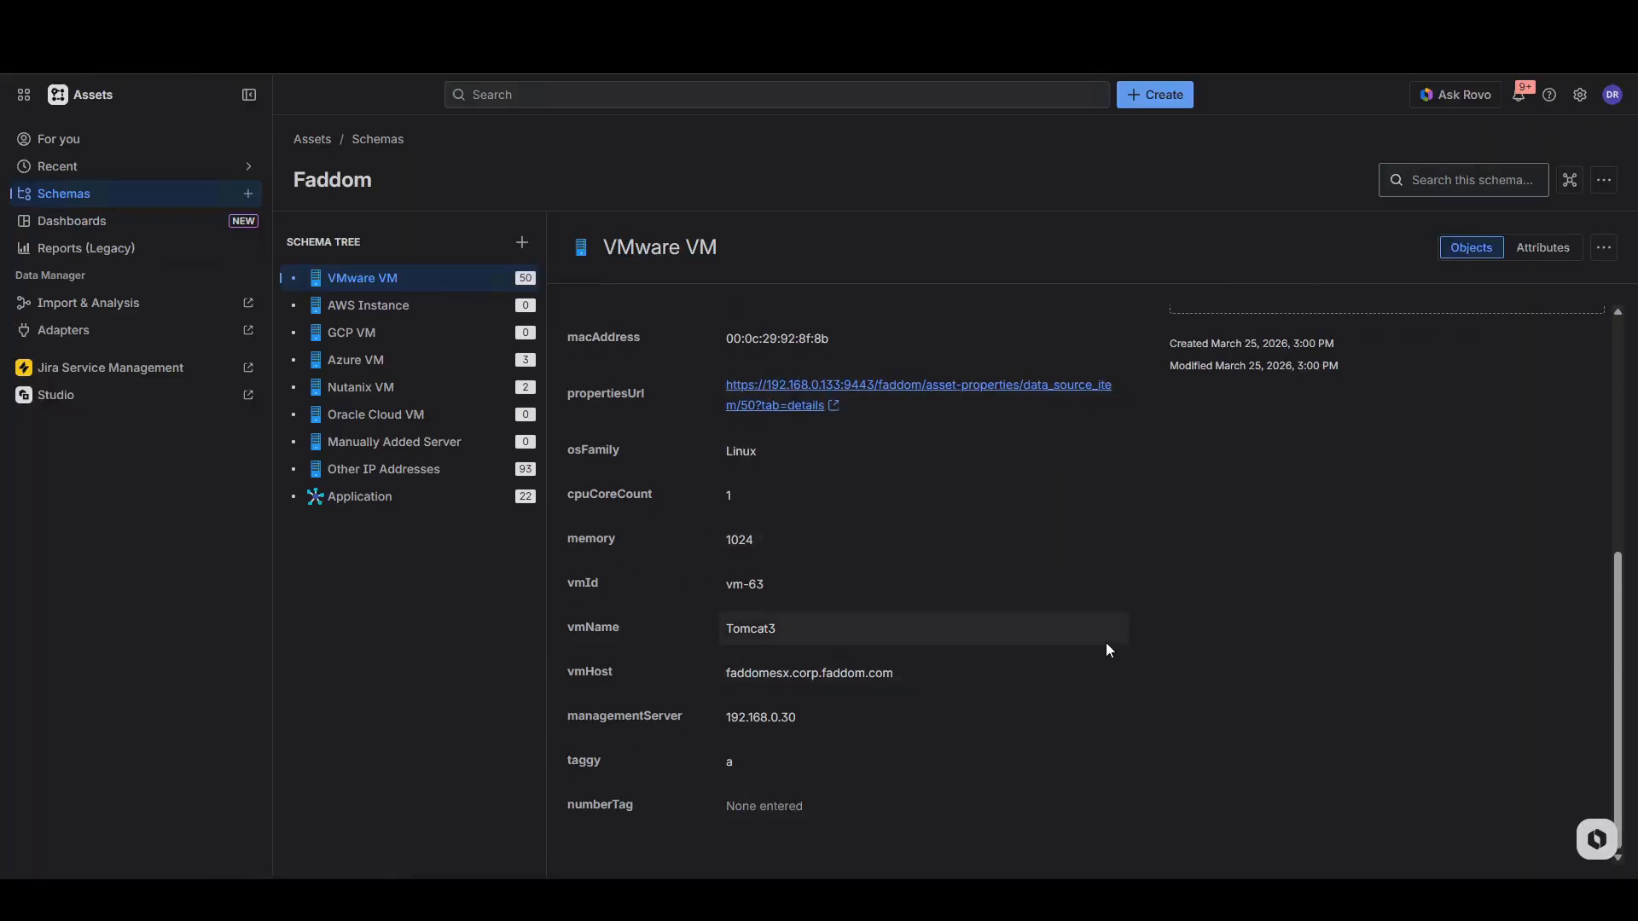
pyautogui.scroll(5, 1106, 650)
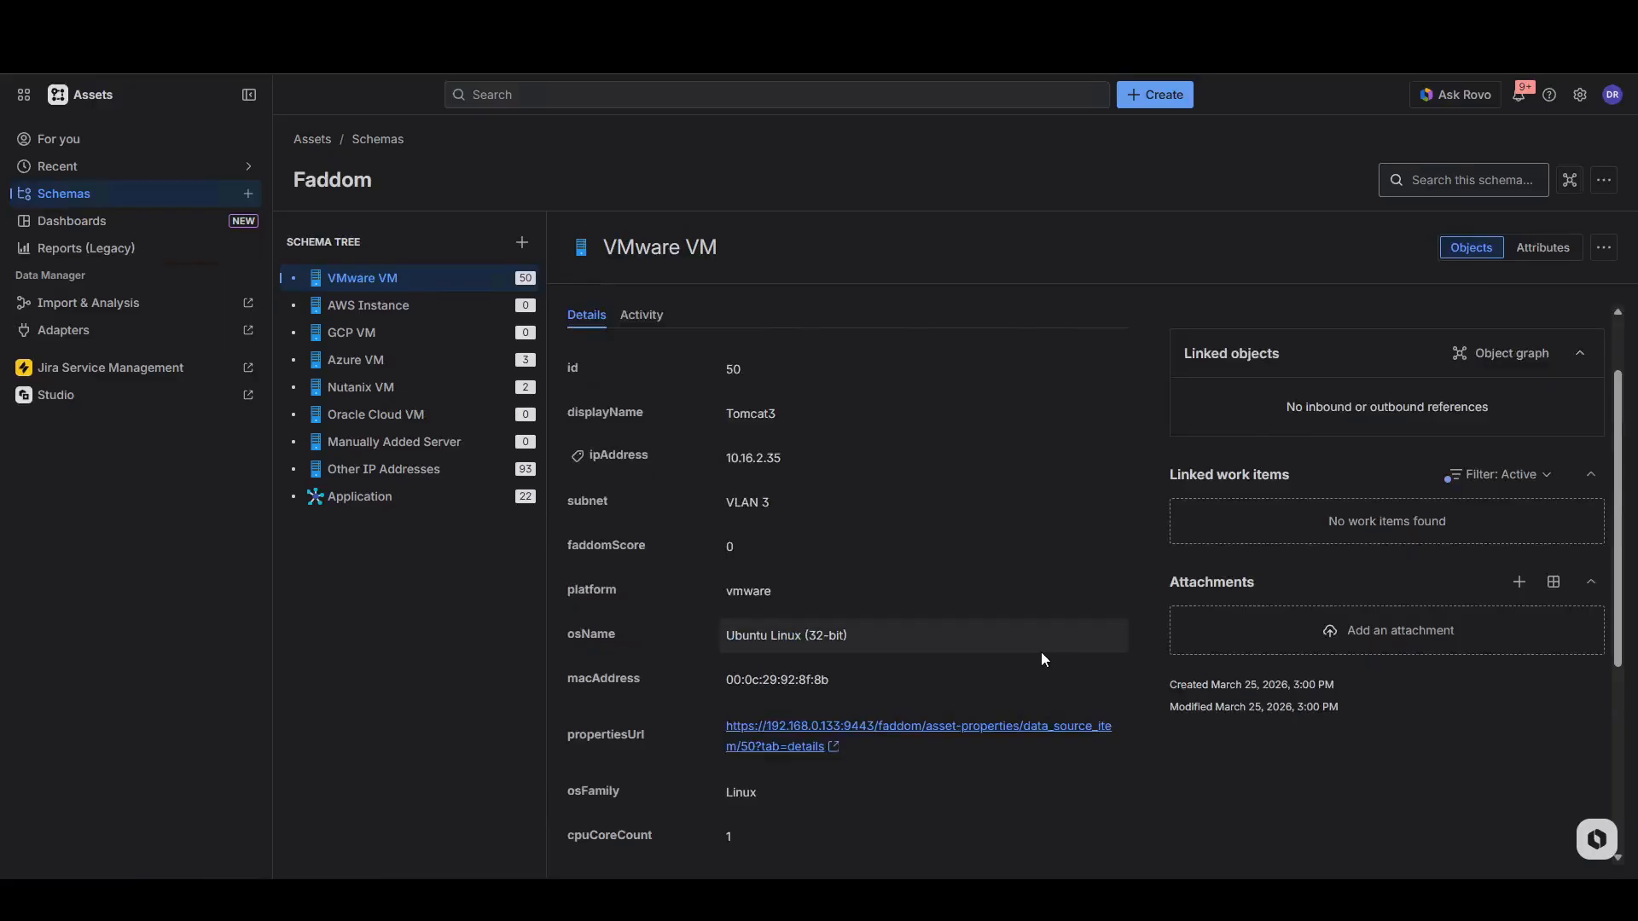
pyautogui.scroll(-2, 1360, 555)
pyautogui.scroll(1, 1327, 530)
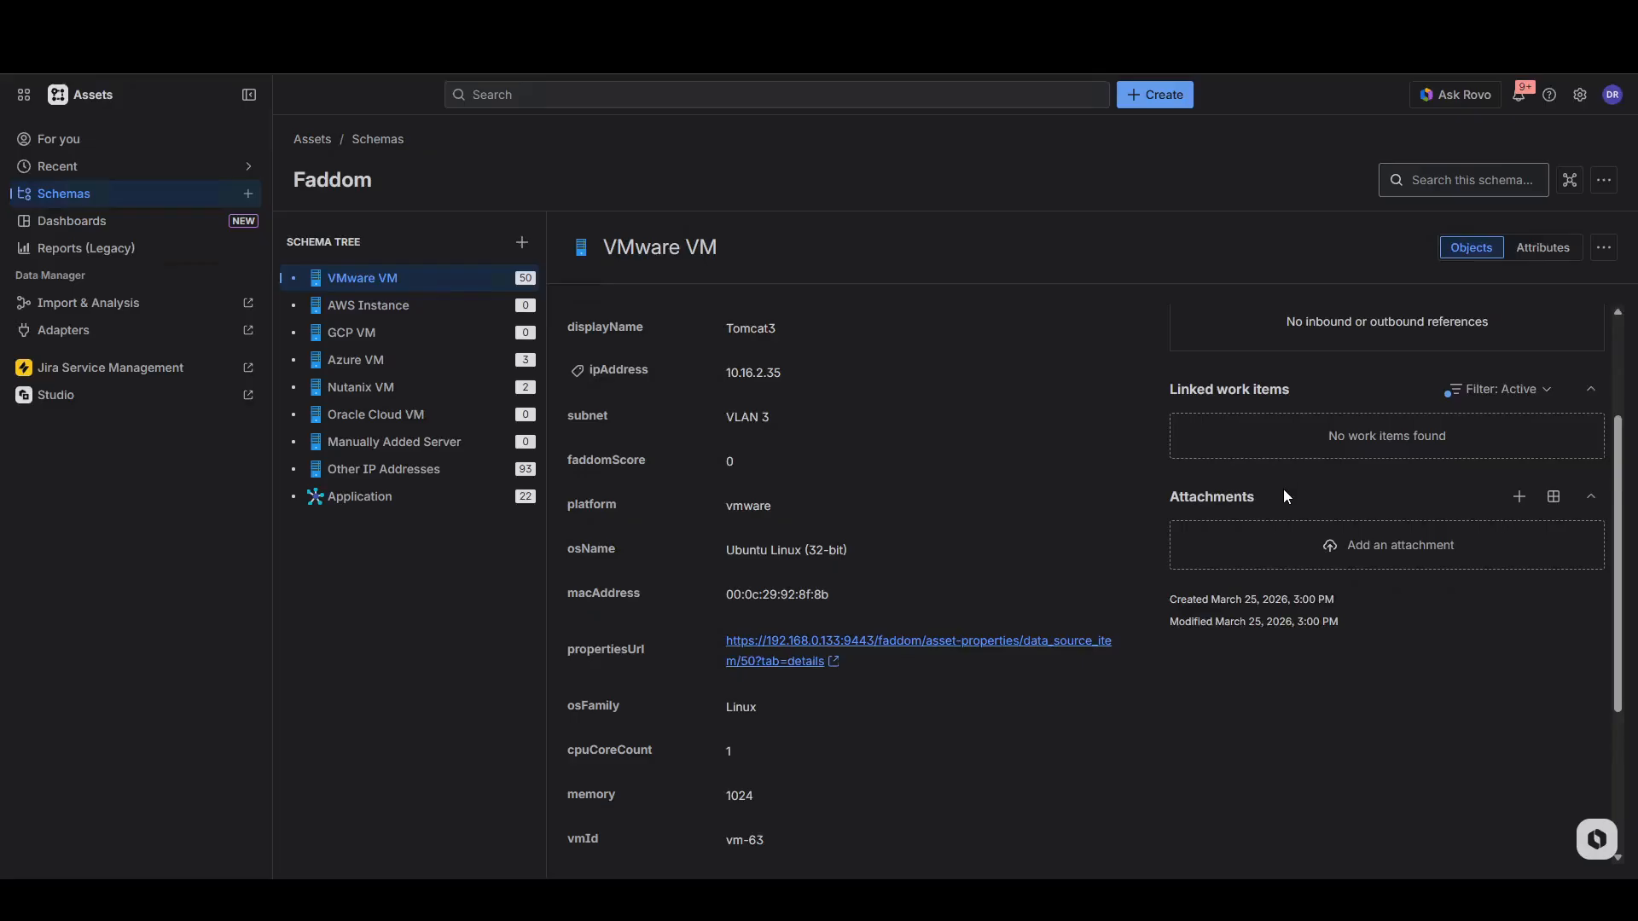
pyautogui.scroll(2, 1283, 488)
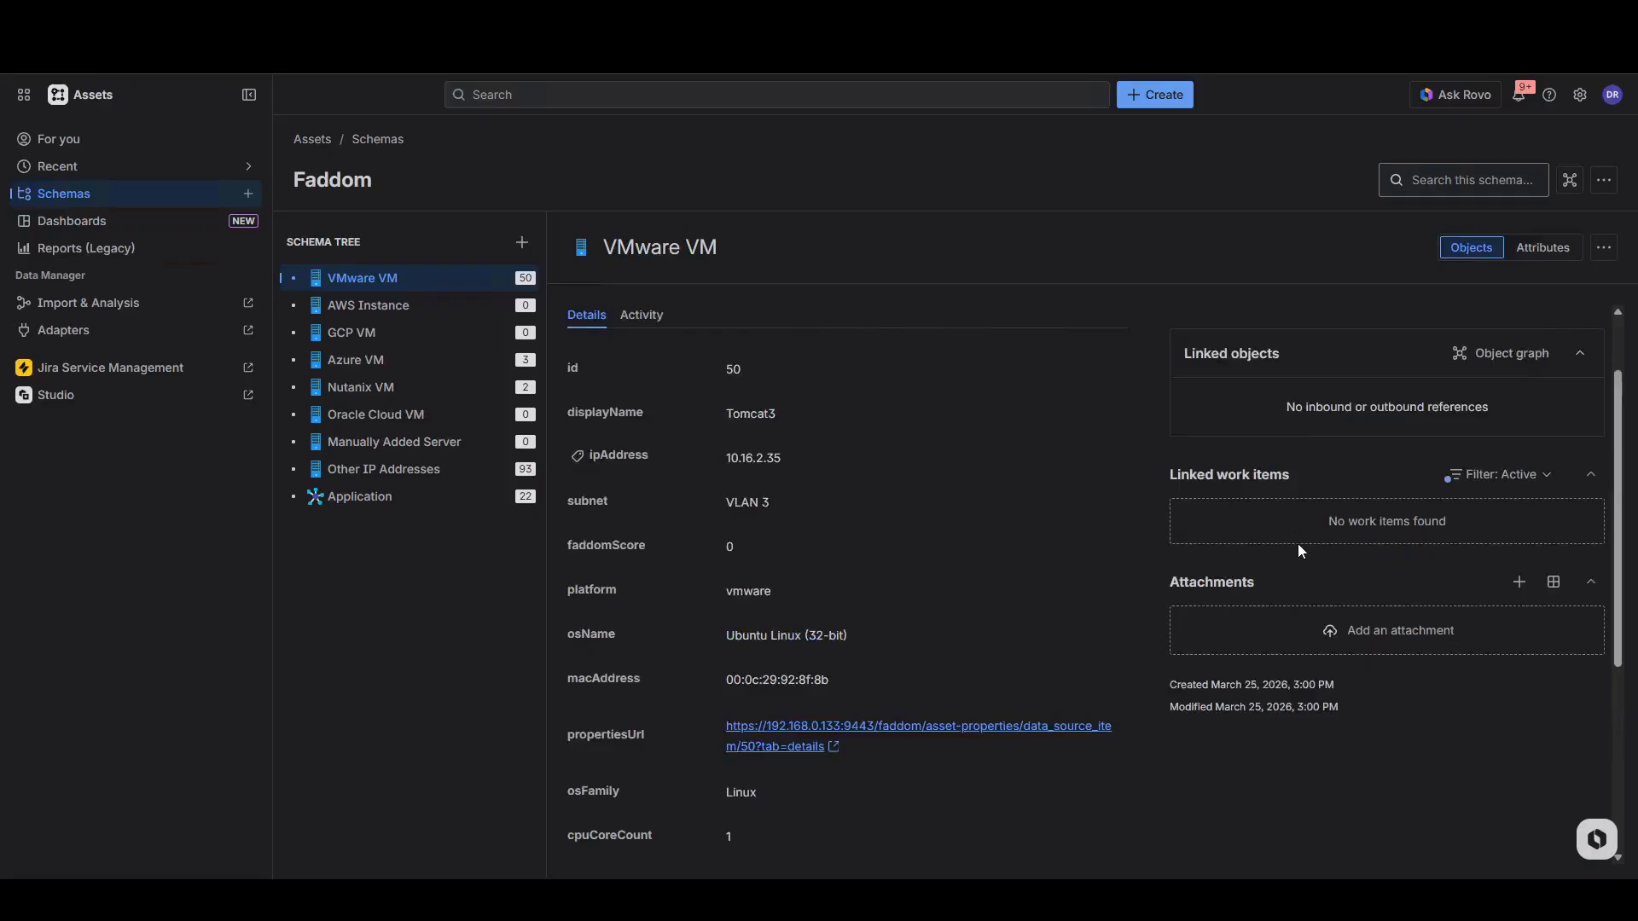